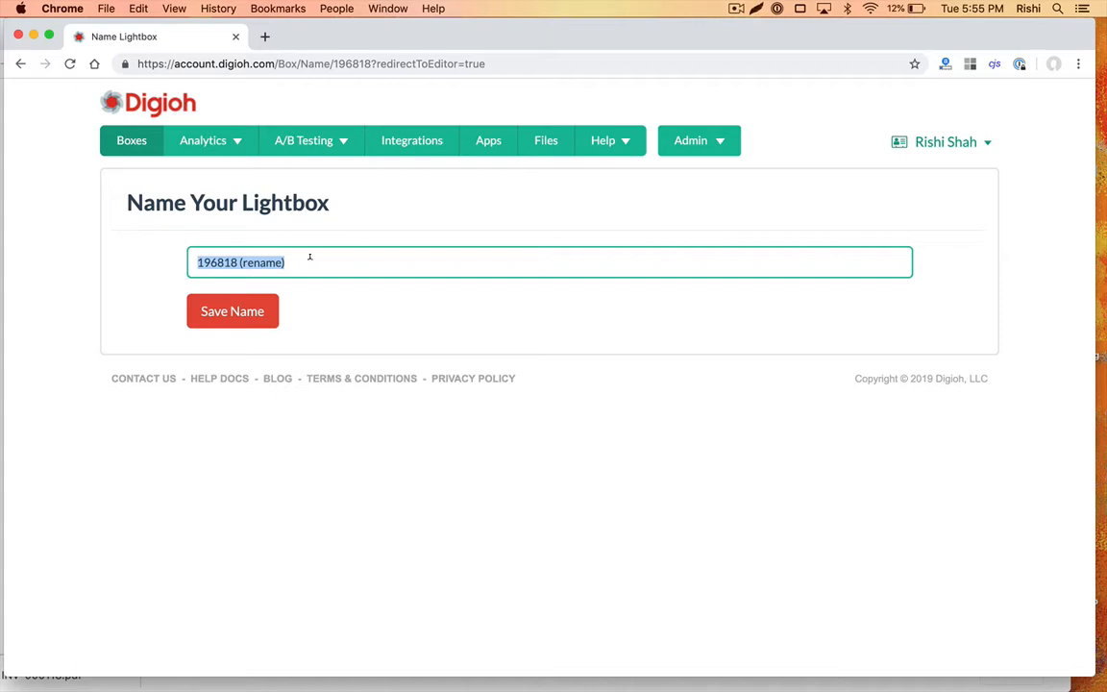
Name the lightbox "Responsive Widths Demo" and save the name
text(Resp)
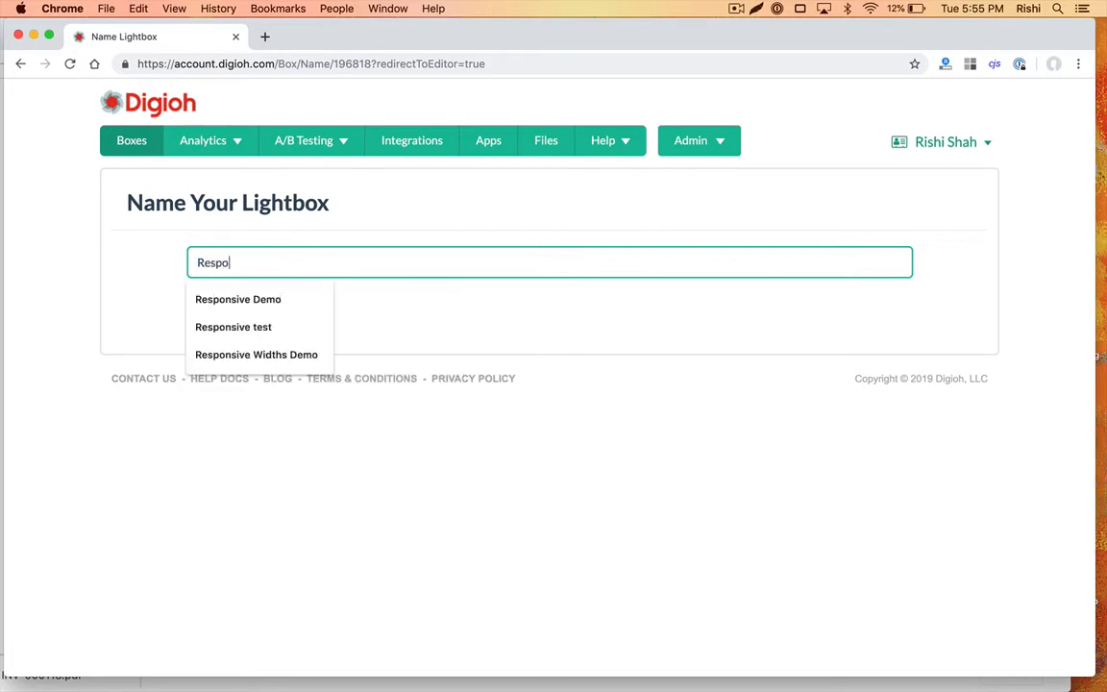
text(o)
key(Down)
key(Down)
key(Down)
key(Return)
click(237, 318)
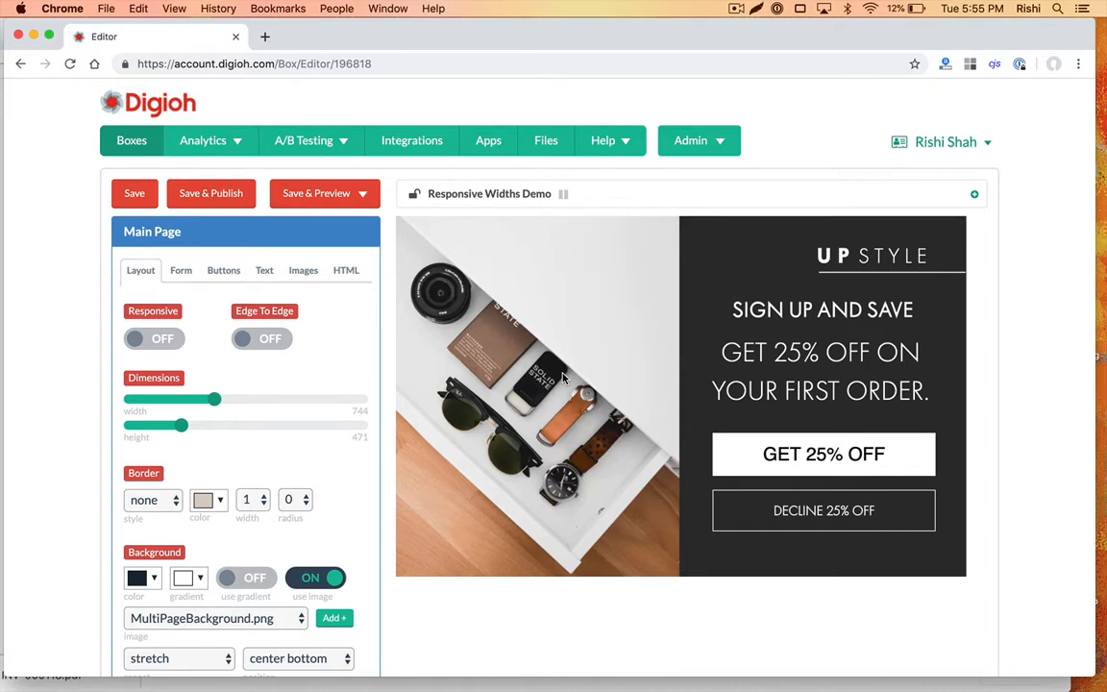
Add and save a 370px pixel version of the lightbox, and open it for editing
click(976, 195)
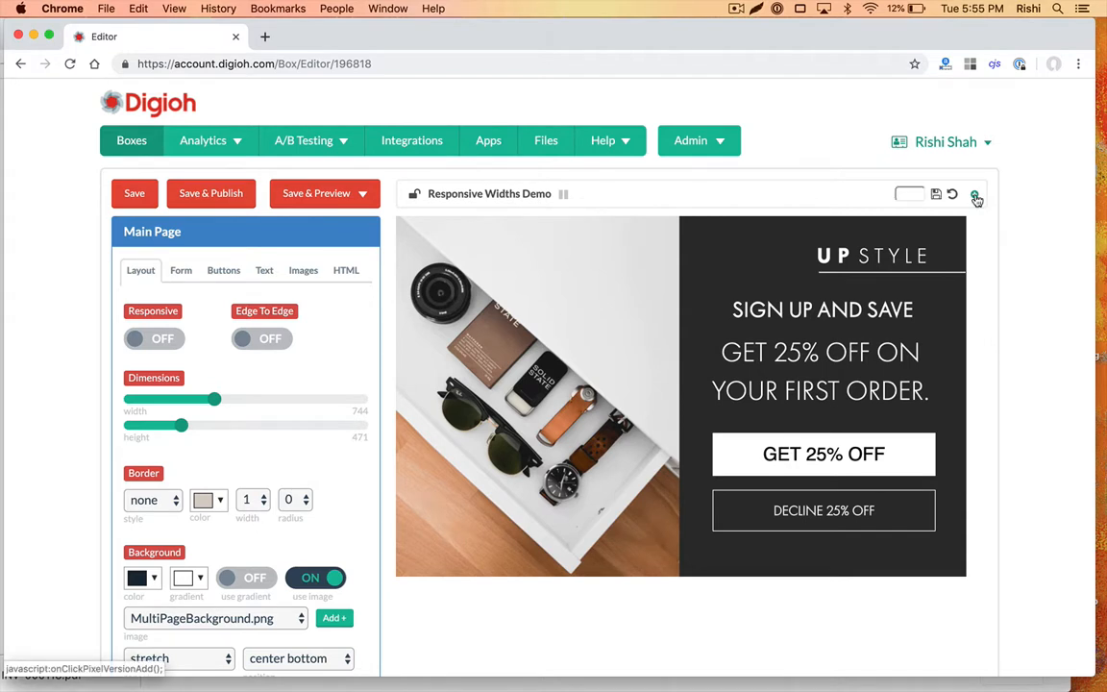
click(904, 193)
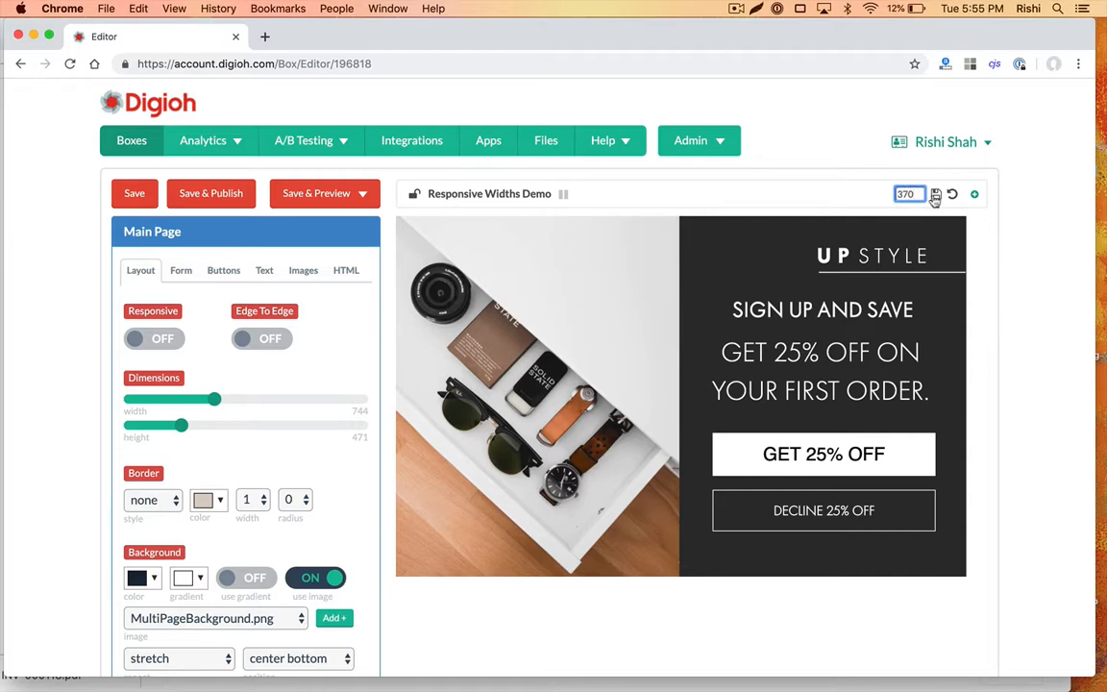
click(935, 195)
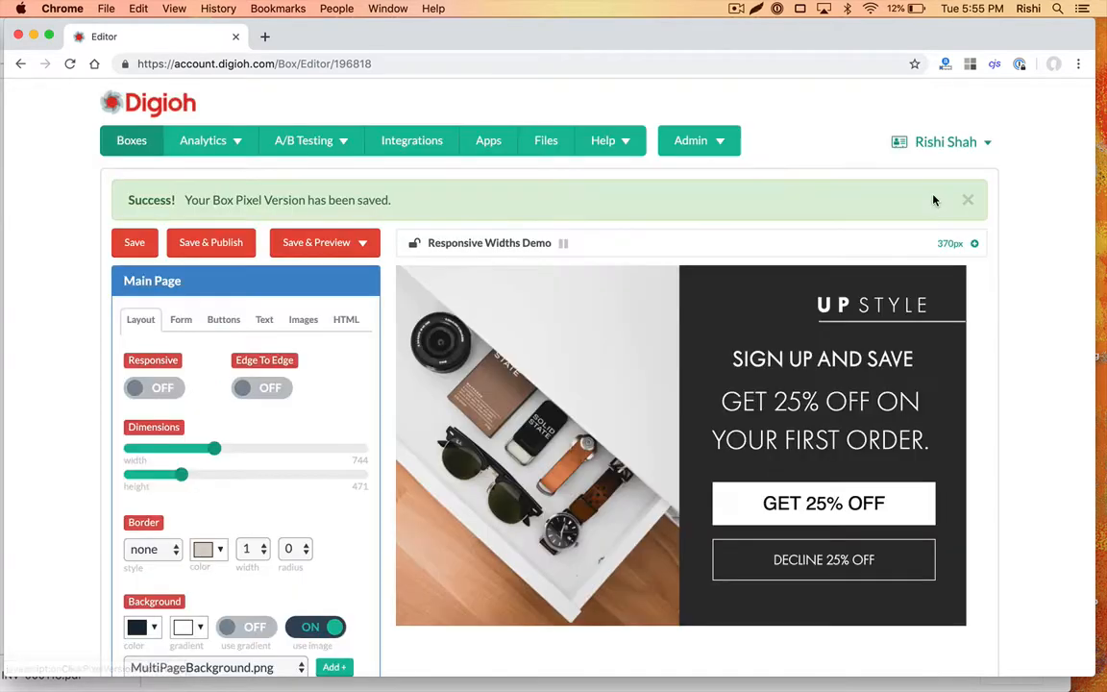
click(946, 246)
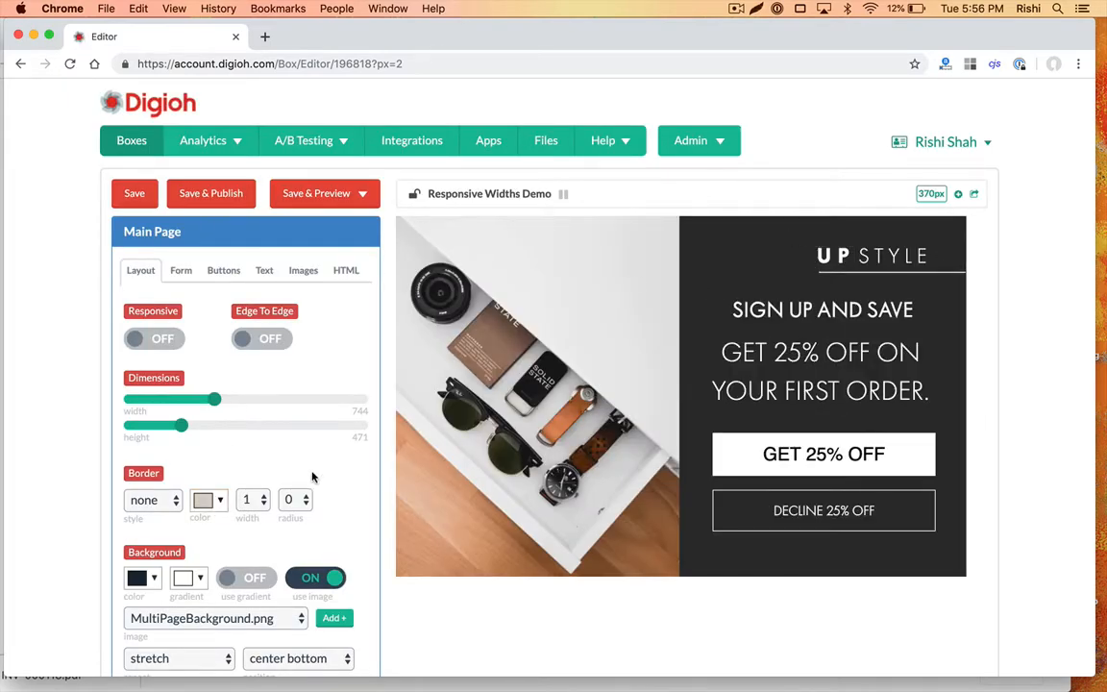
Turn off the background image and hide the horizontal rule and the "U P" and "STYLE" texts in the 370px version
click(309, 580)
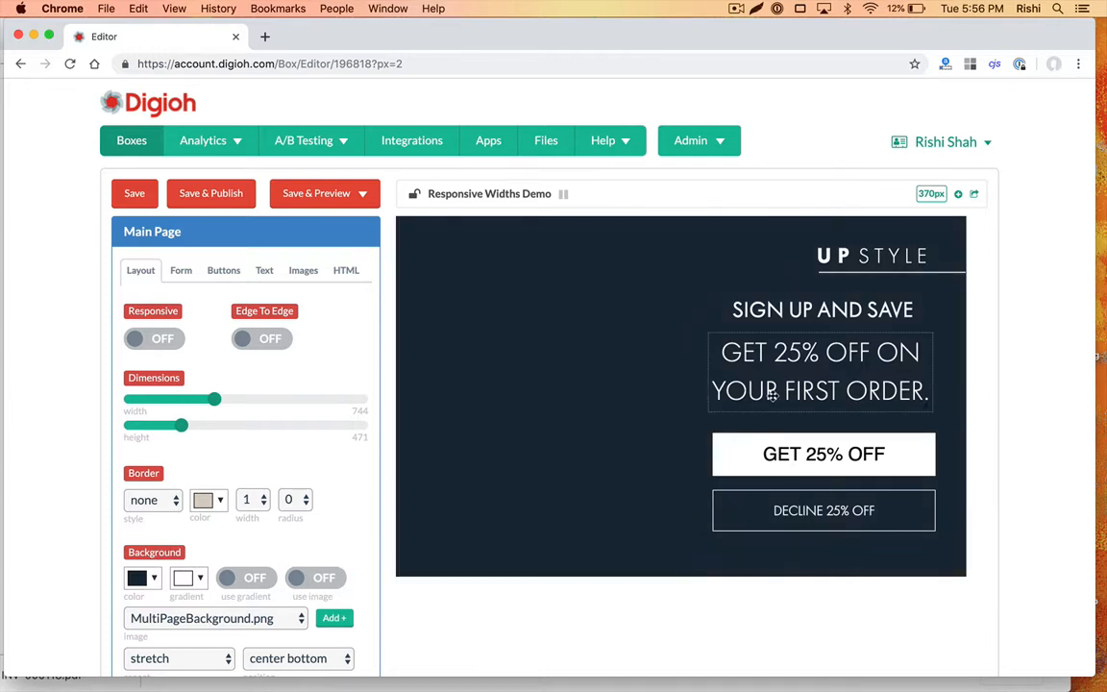
click(807, 258)
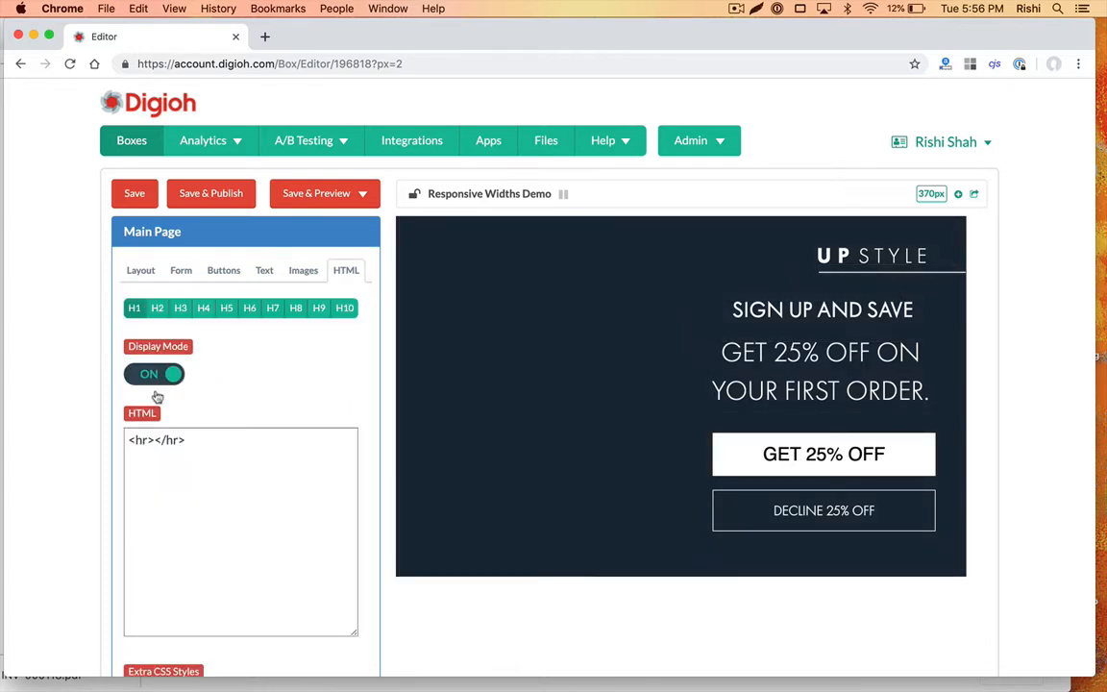
click(149, 376)
click(832, 256)
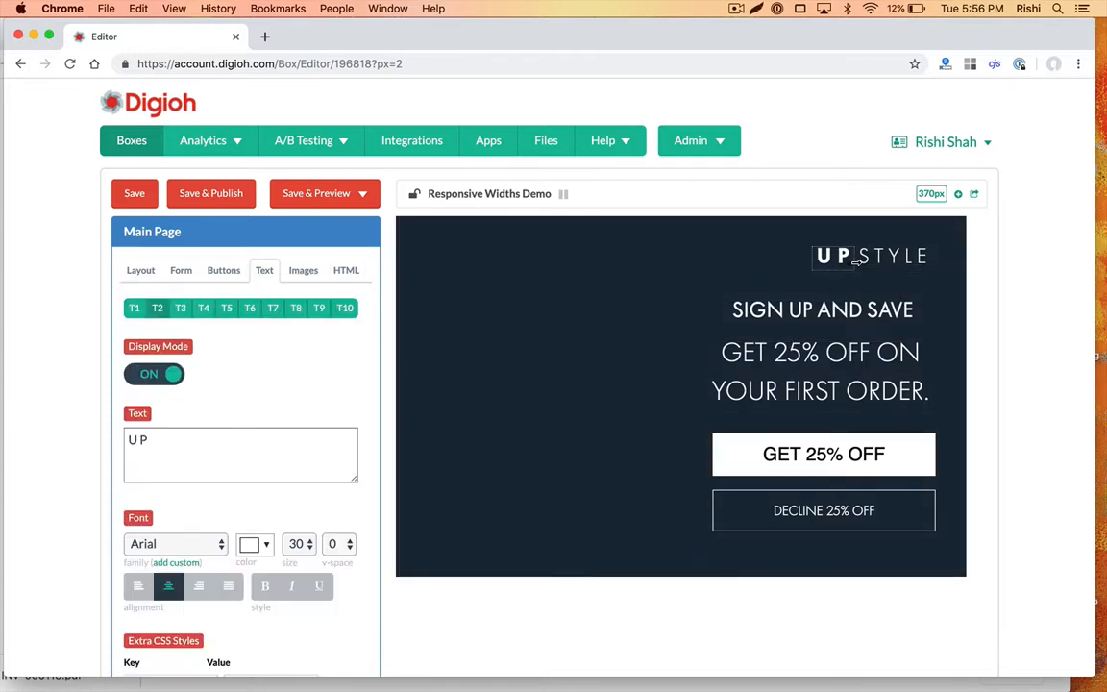
click(149, 382)
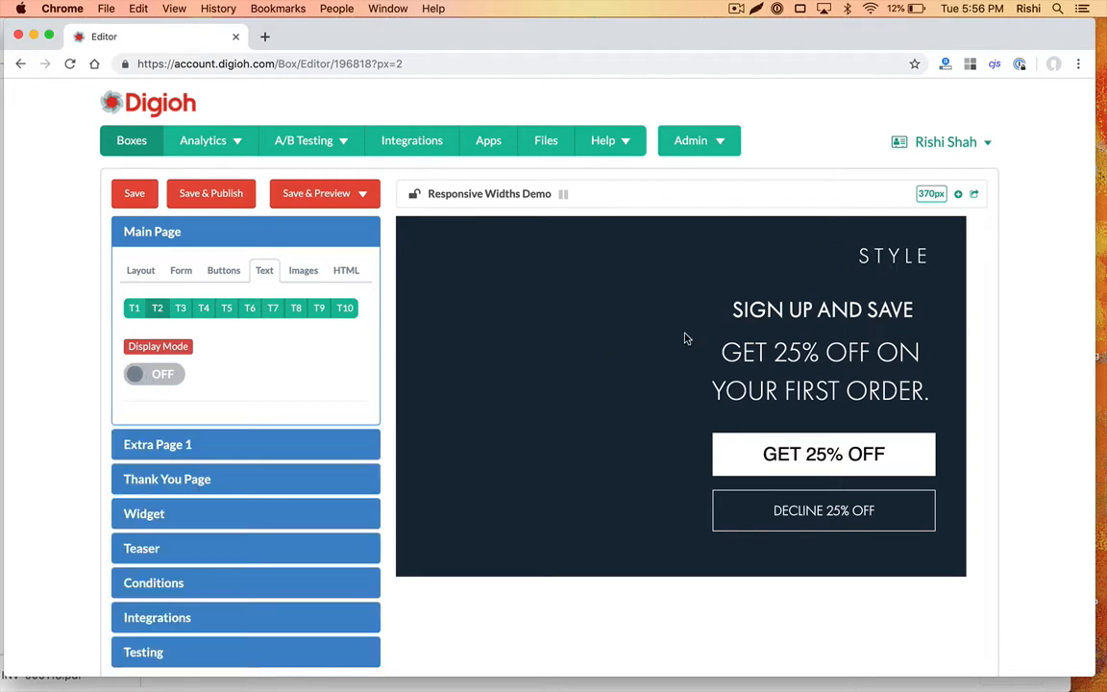
click(893, 256)
click(134, 377)
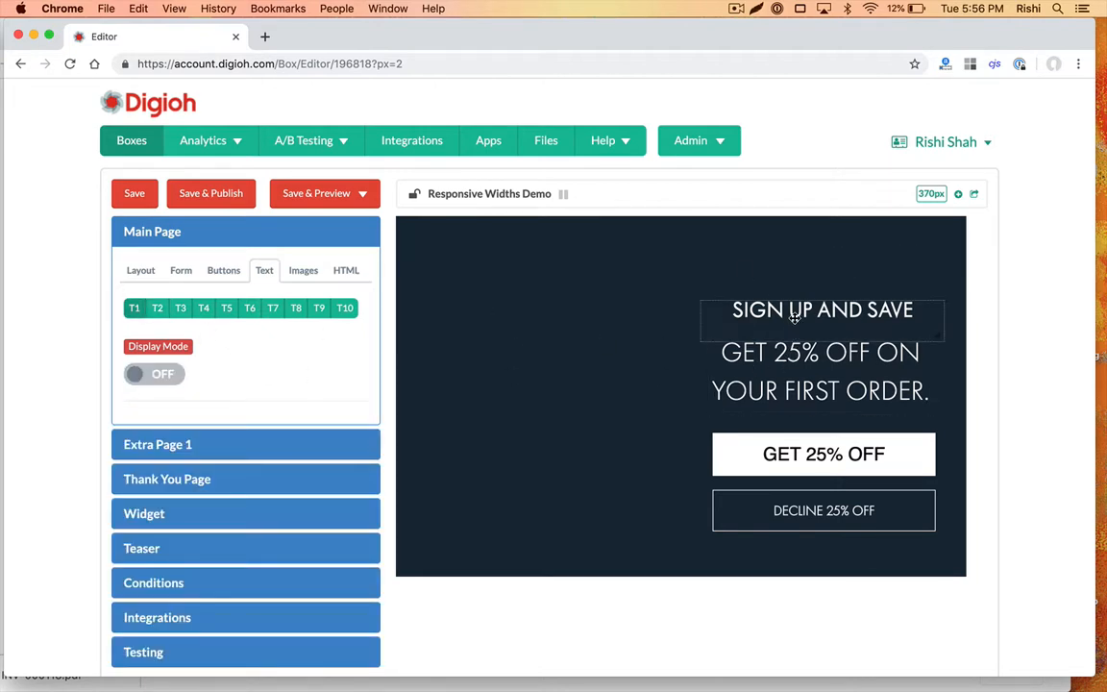
Move the "SIGN UP AND SAVE" heading, the offer text and both buttons into a stacked column at the lightbox's upper left
drag(701, 327, 509, 257)
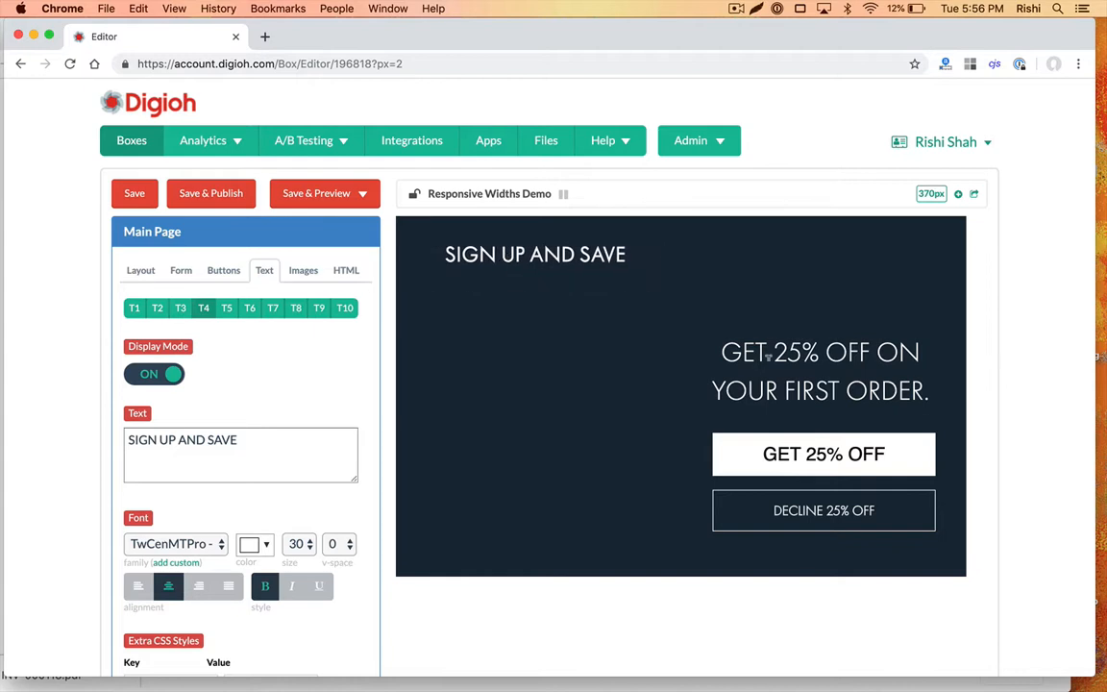
click(729, 352)
drag(729, 352, 506, 322)
drag(865, 471, 570, 398)
drag(786, 514, 490, 457)
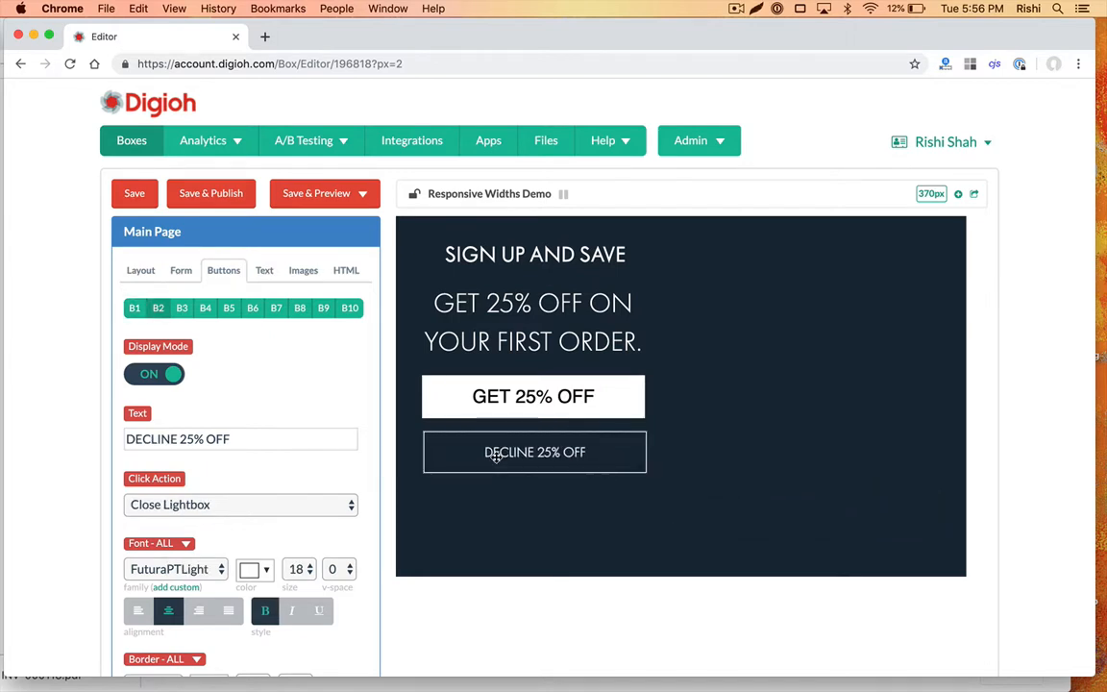
Resize the 370px version to 370 wide by 378 high, and save and publish it
click(144, 271)
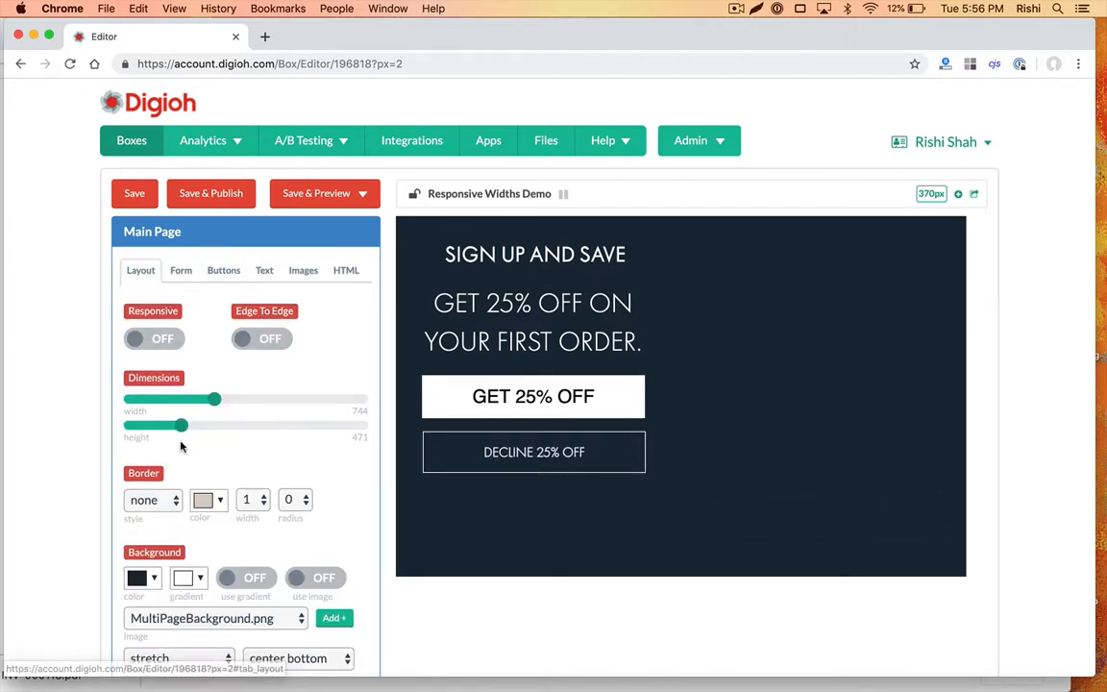
drag(175, 425, 166, 396)
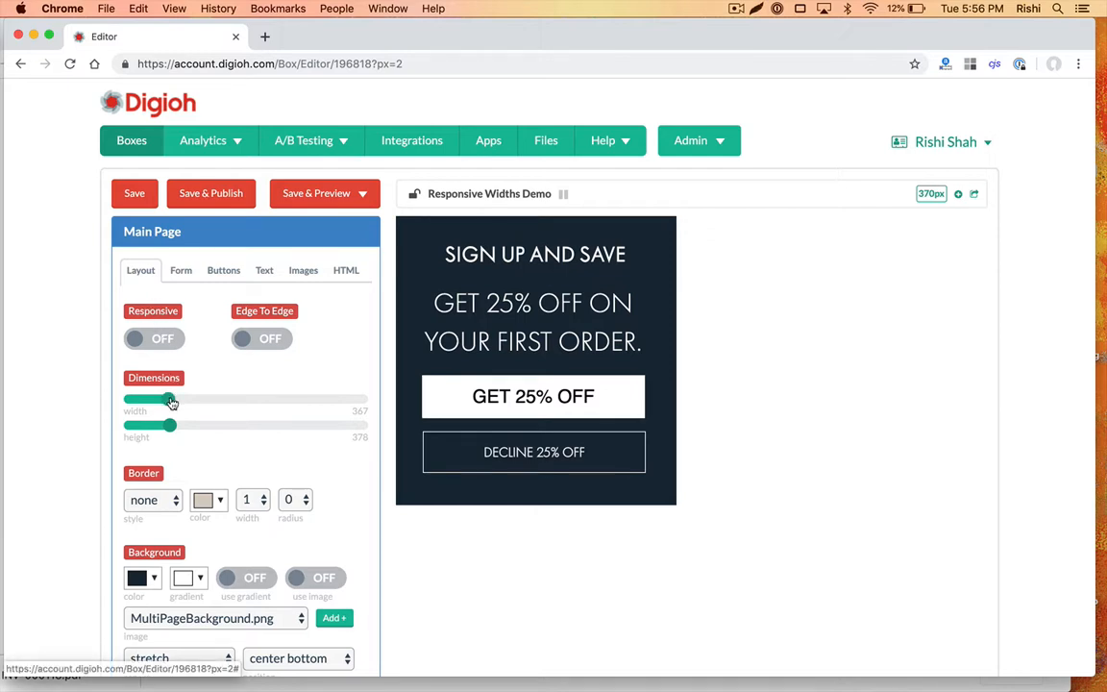
drag(172, 403, 170, 402)
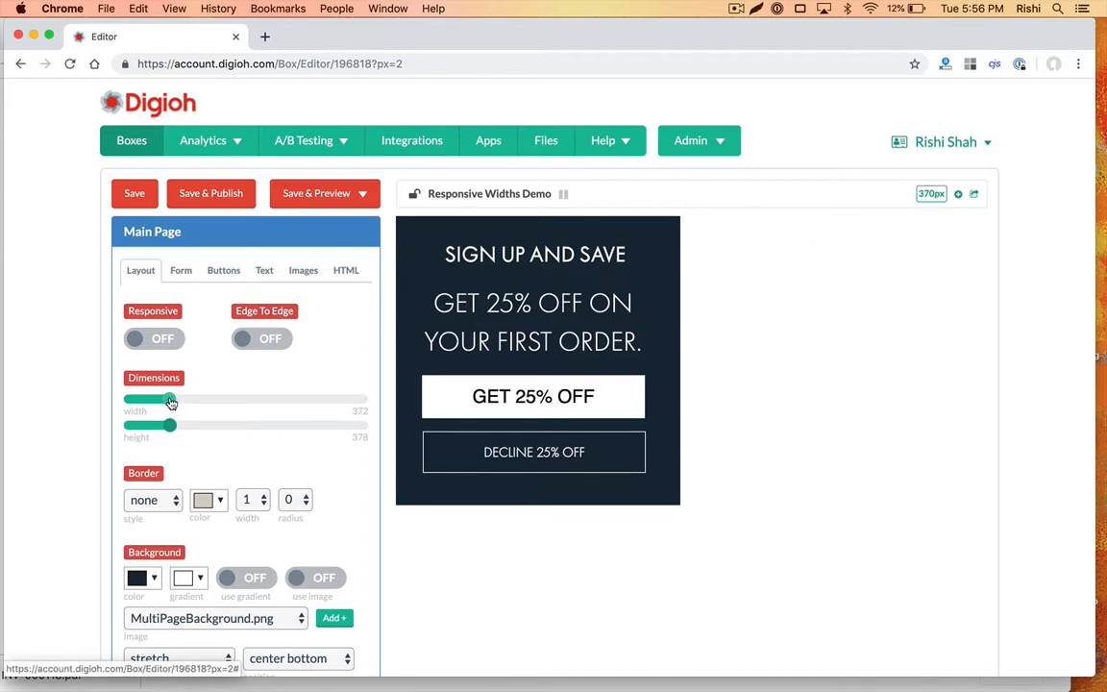
key(Left)
key(Left)
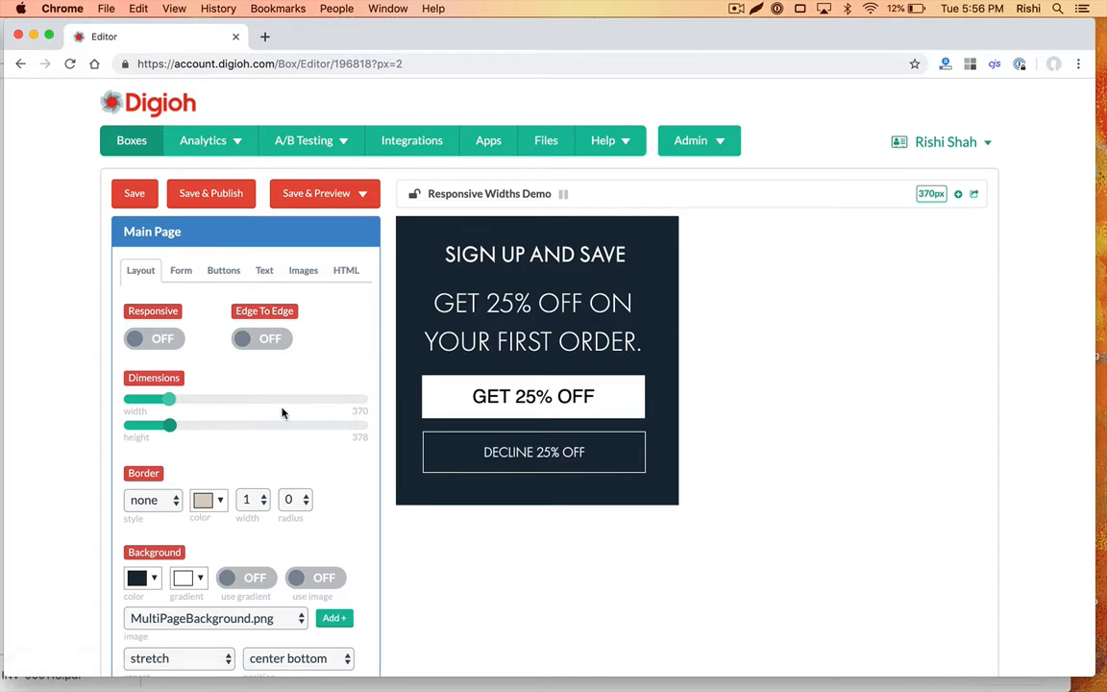
click(203, 200)
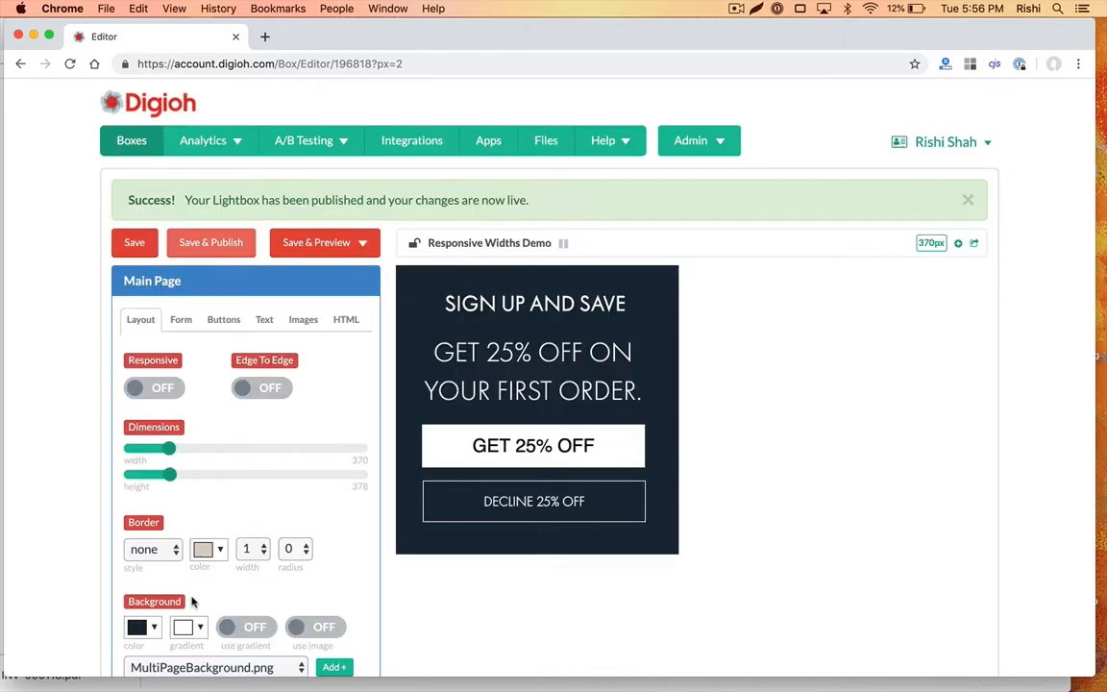
Preview the lightbox, check both layouts by resizing the preview window between wide and narrow, and close the preview
click(325, 242)
click(336, 285)
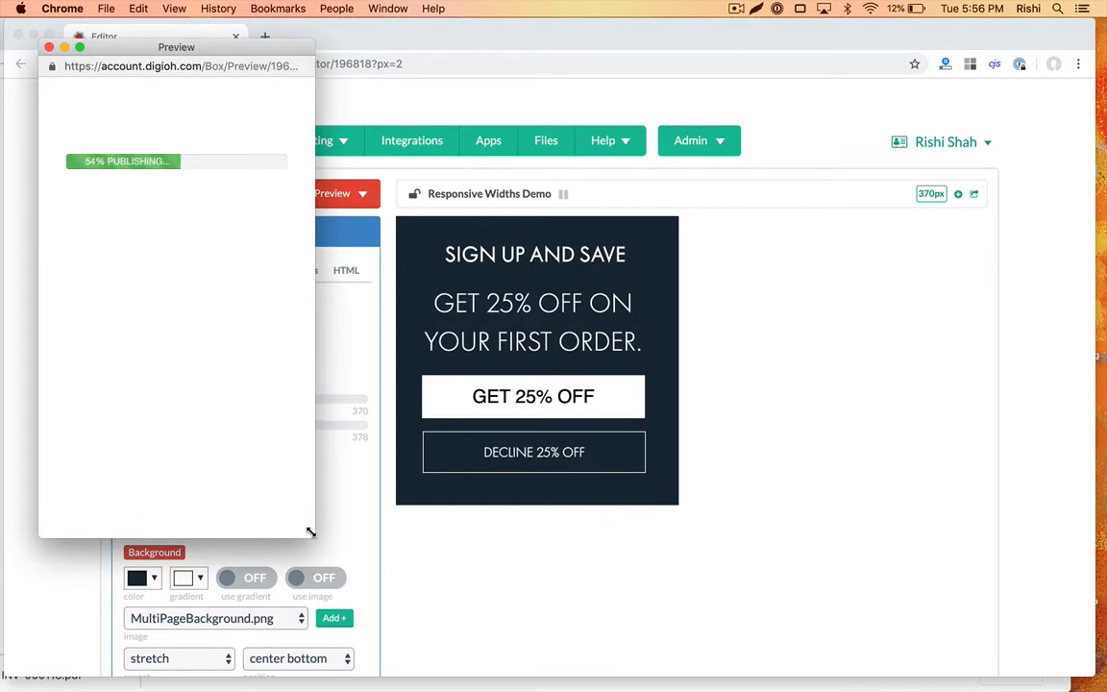
drag(314, 534, 1008, 642)
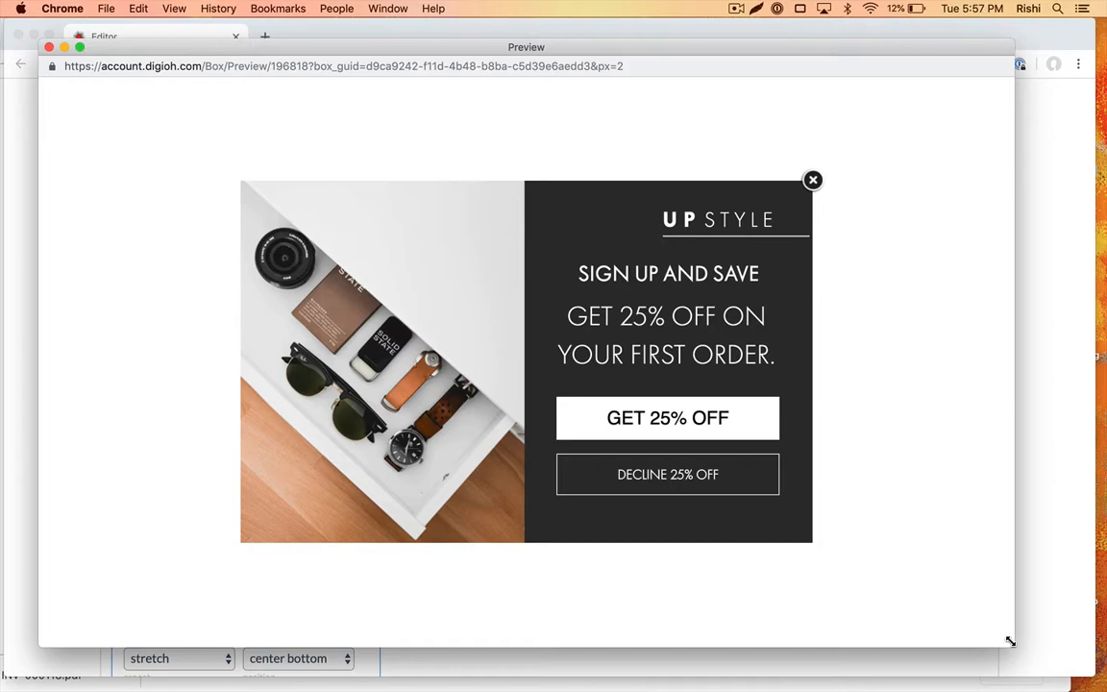
drag(1008, 642, 303, 532)
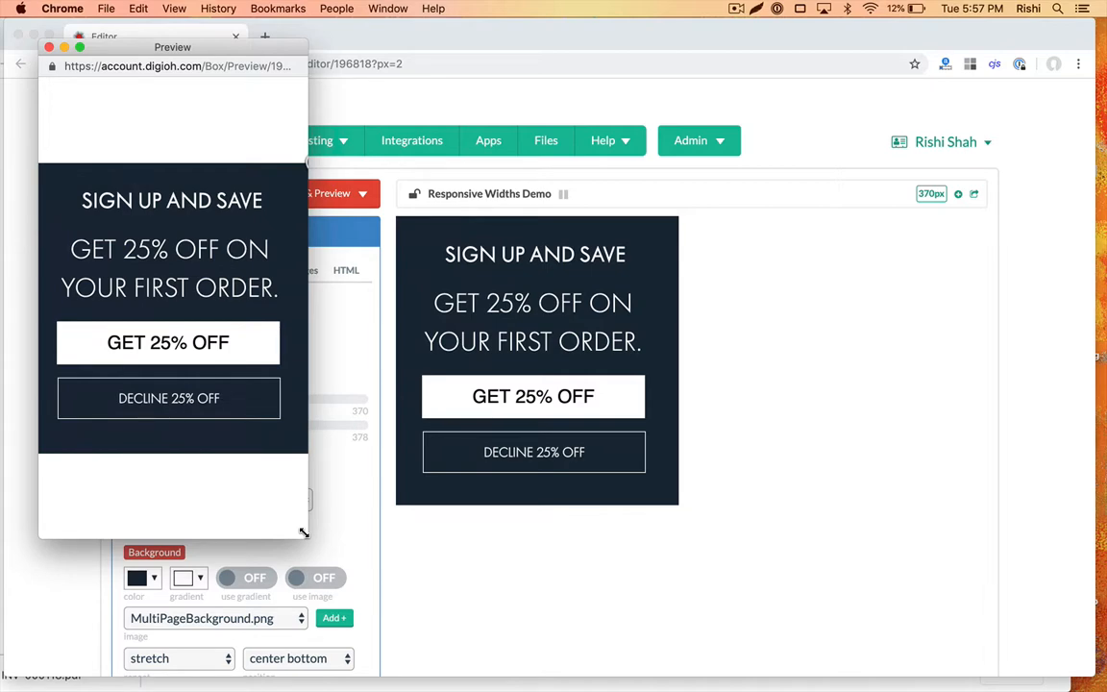
drag(304, 532, 898, 643)
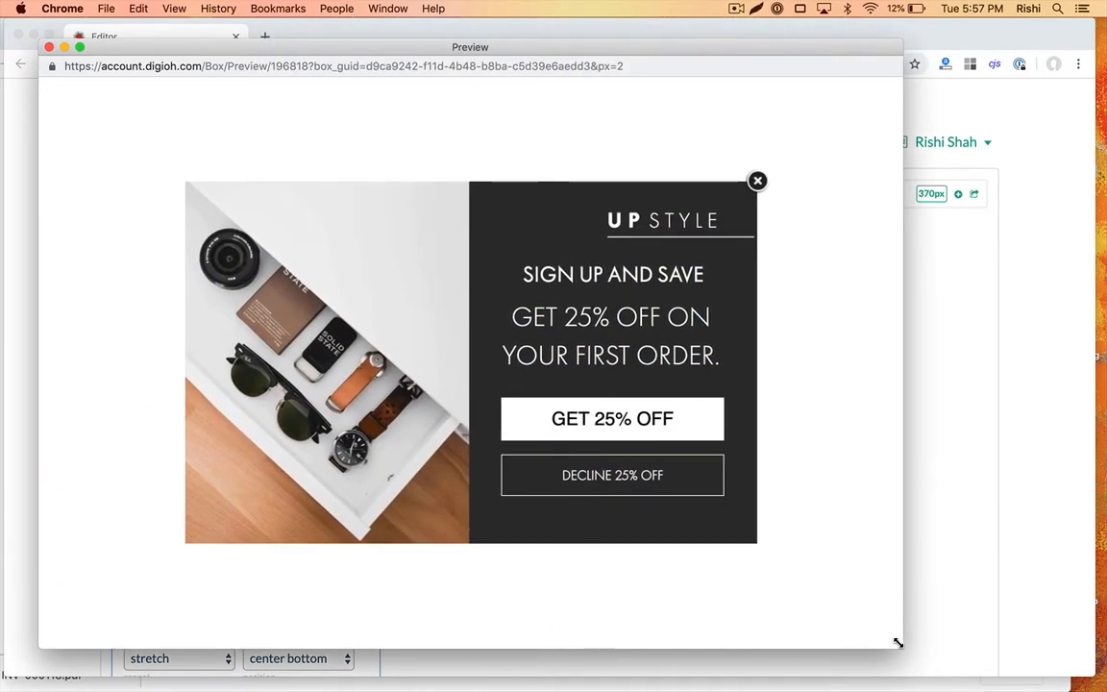
drag(898, 643, 302, 487)
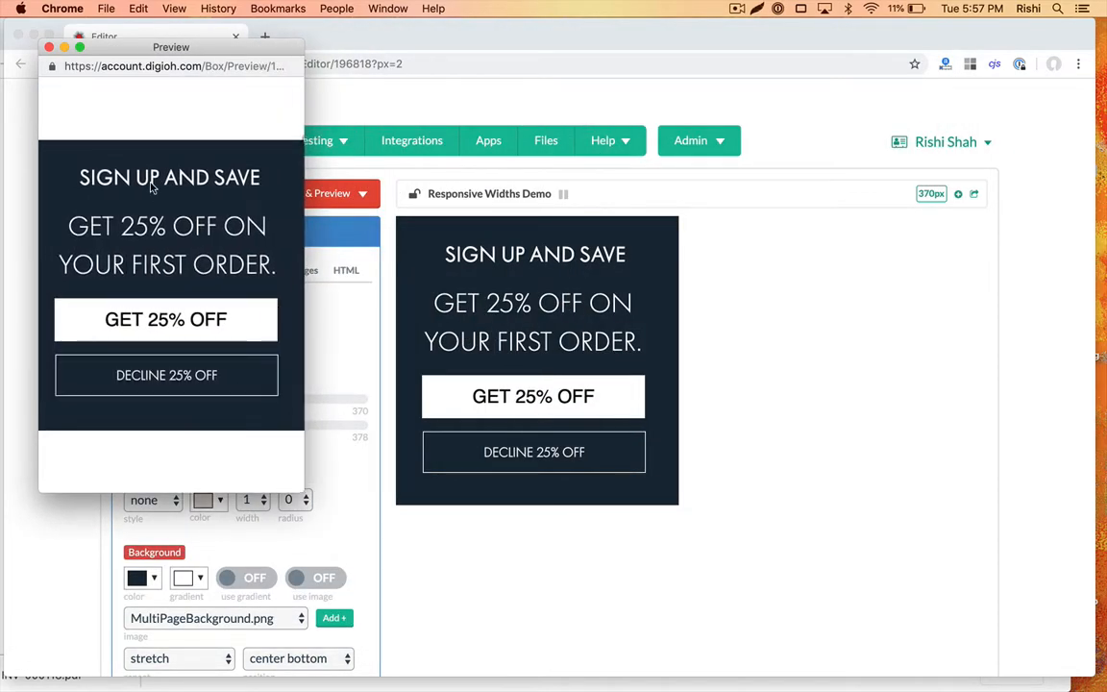
click(49, 46)
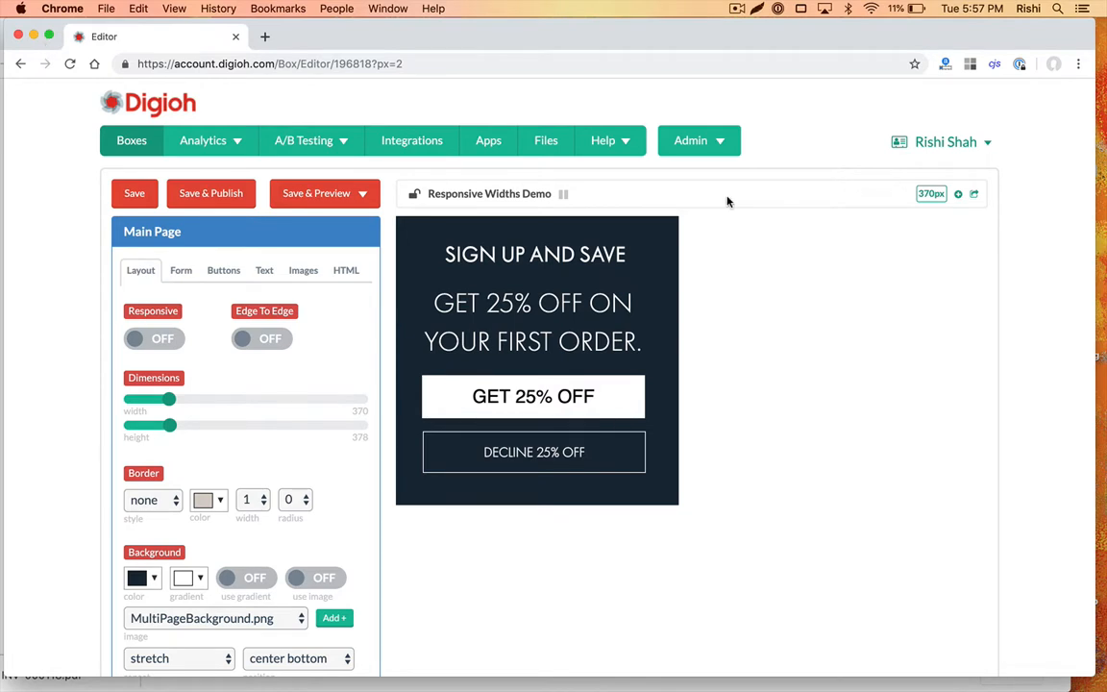
Return to the original version, add and save a 720px pixel version, and open it for editing
click(973, 198)
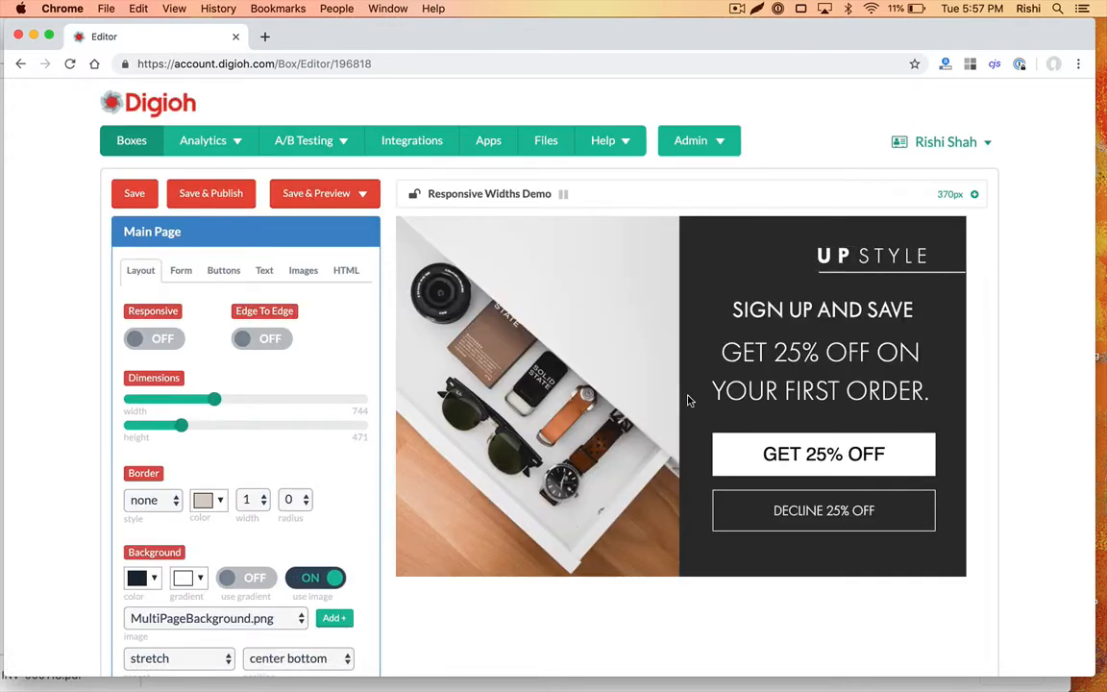
click(976, 195)
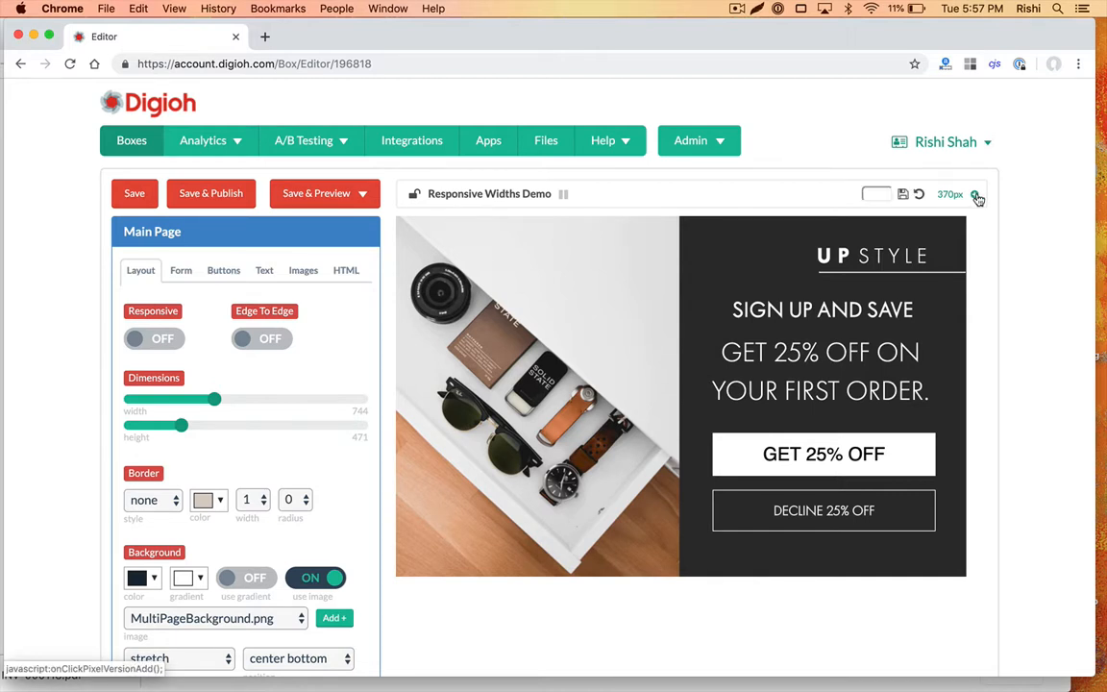
click(875, 194)
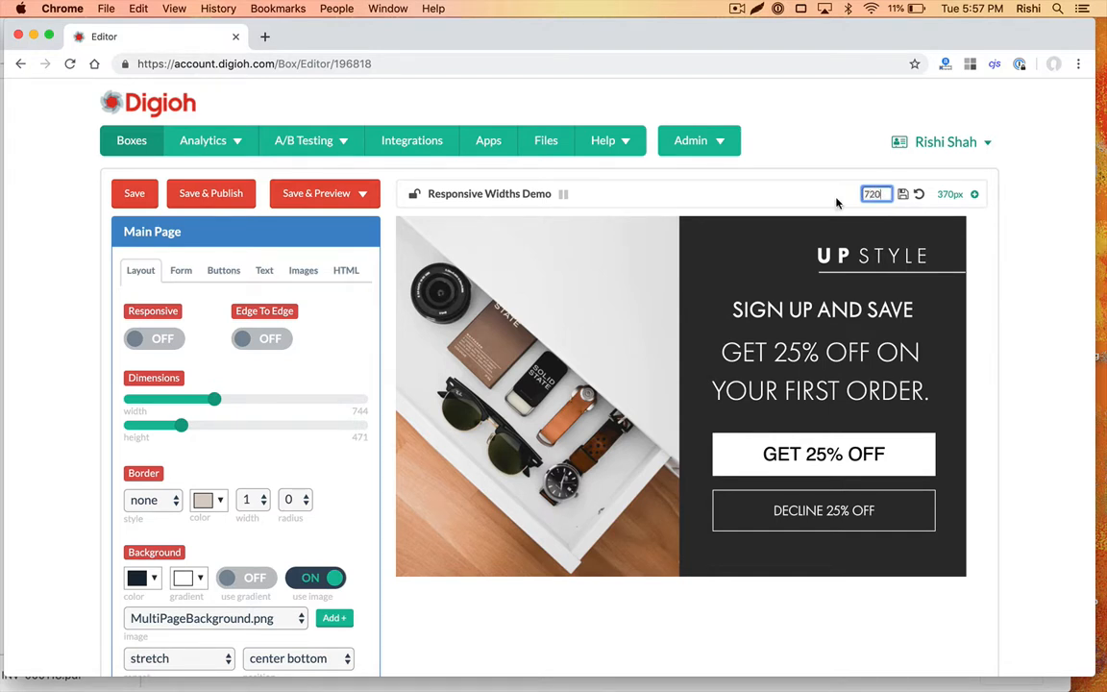
click(903, 195)
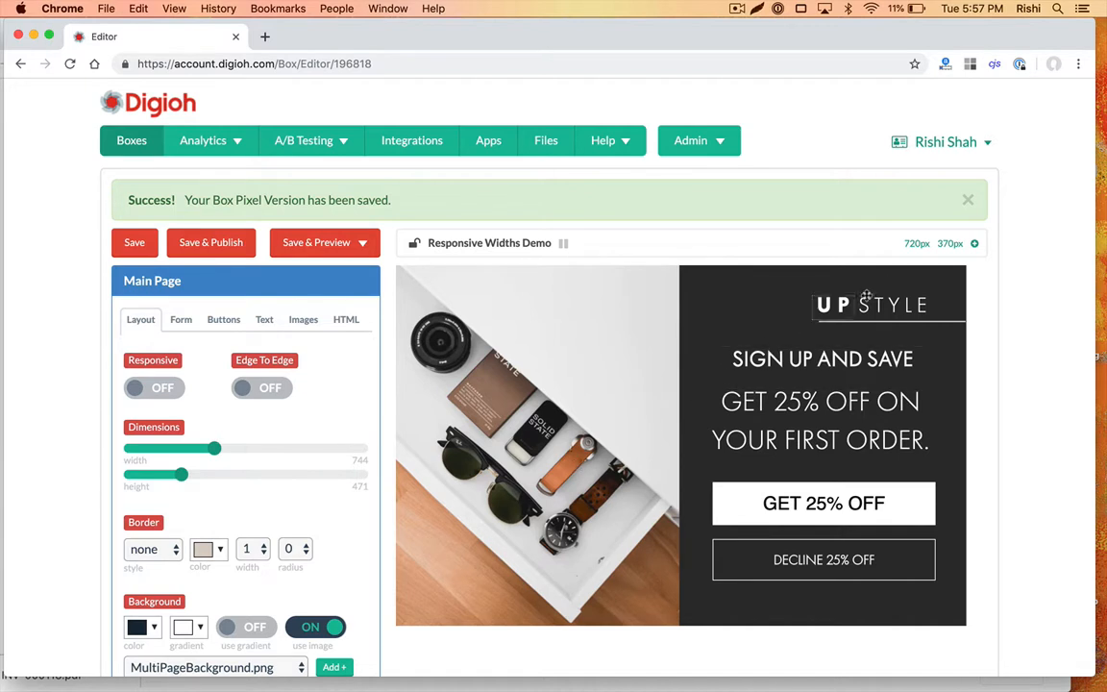
click(918, 245)
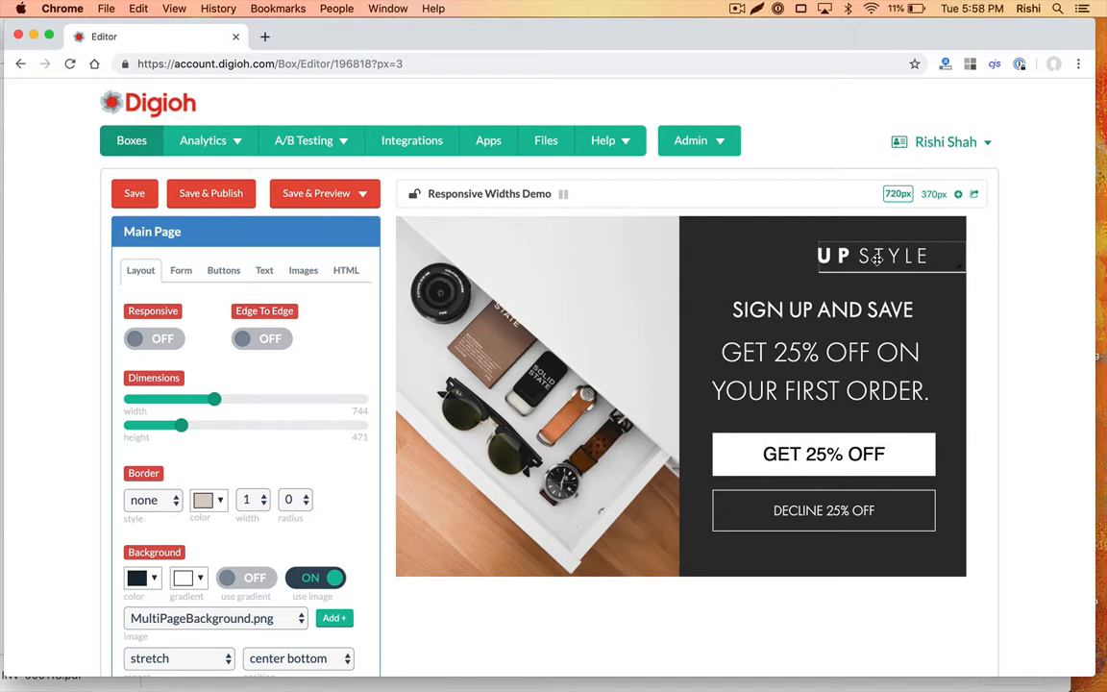
click(933, 196)
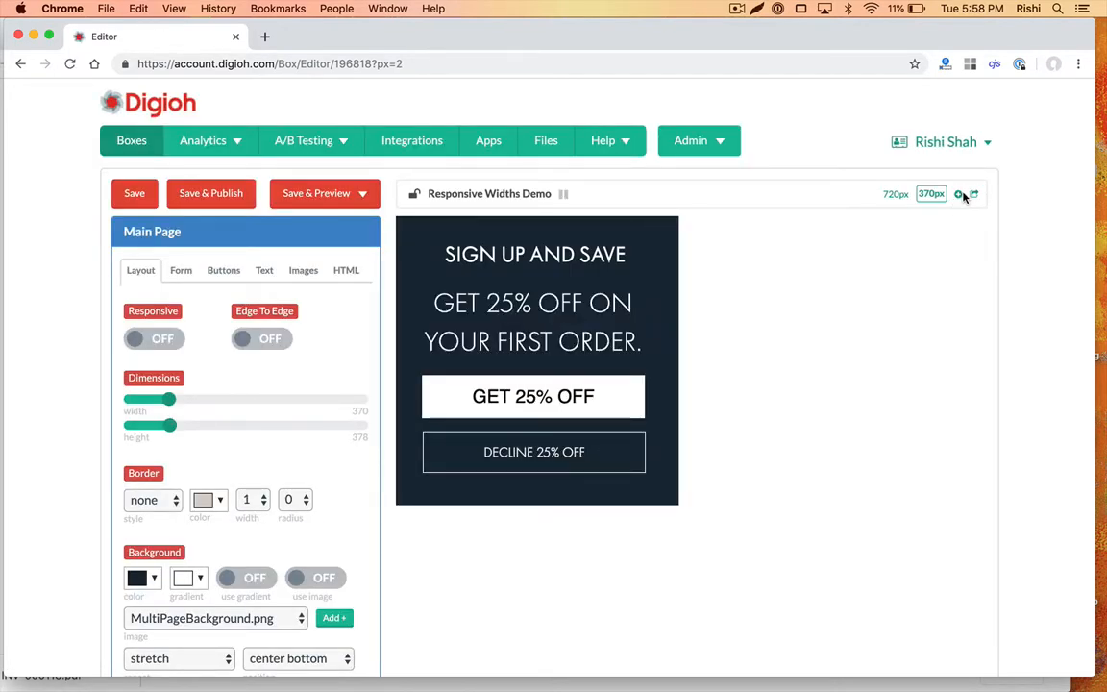
click(906, 201)
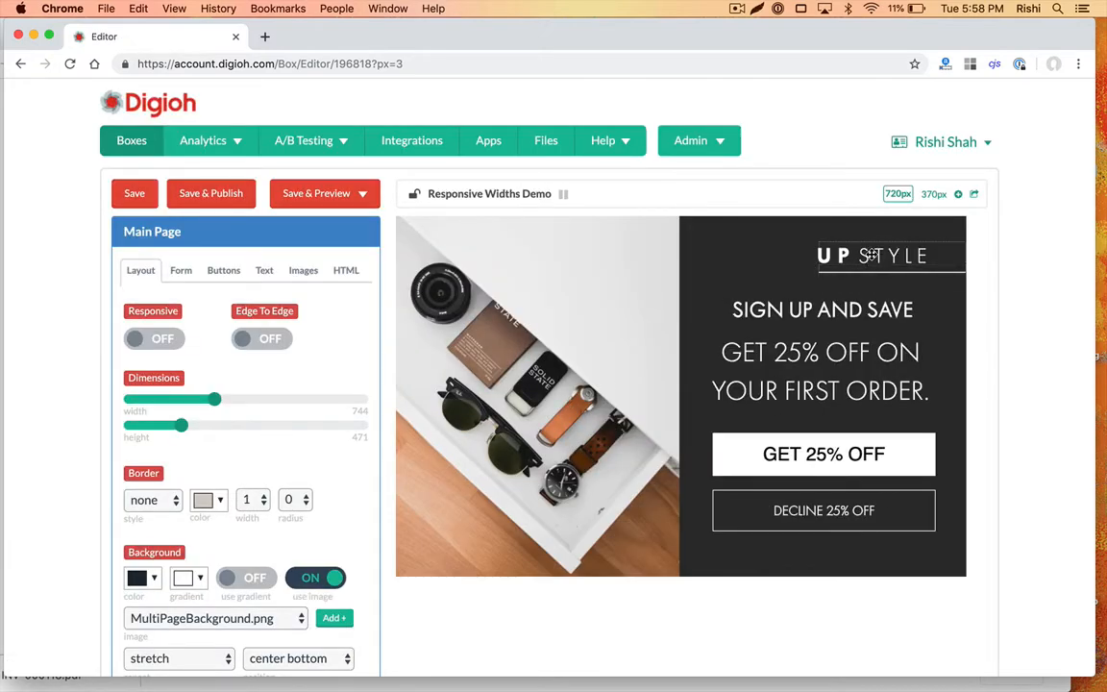
Hide the "STYLE" and "U P" texts and the horizontal rule in the 720px version
drag(872, 255, 828, 250)
click(152, 374)
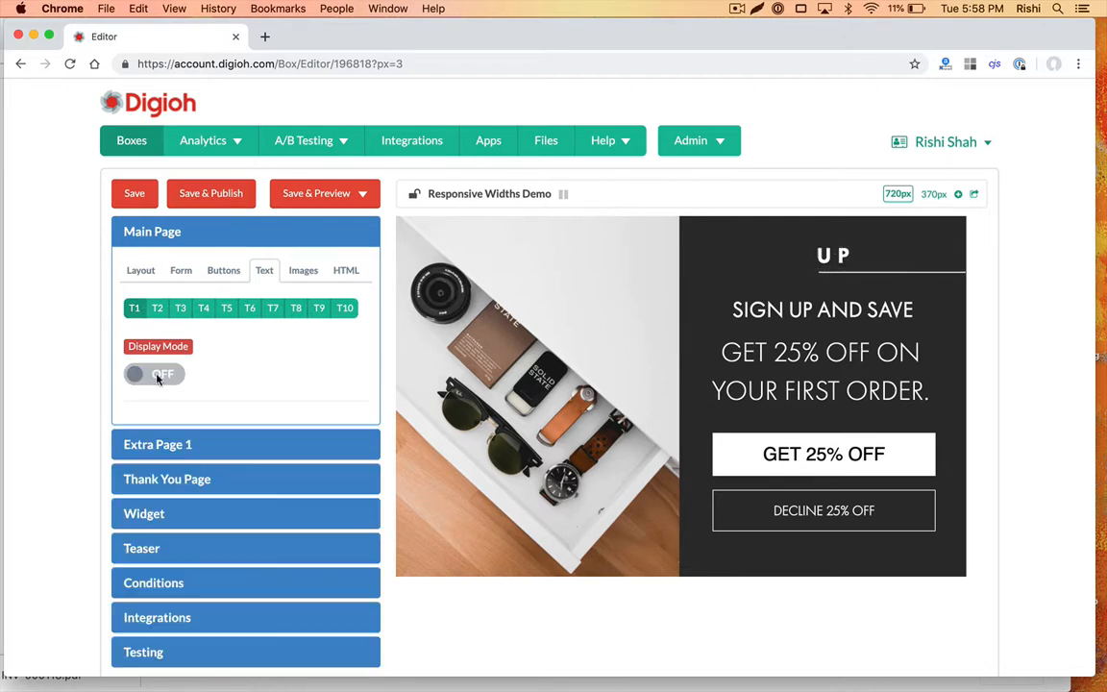
click(738, 229)
click(146, 375)
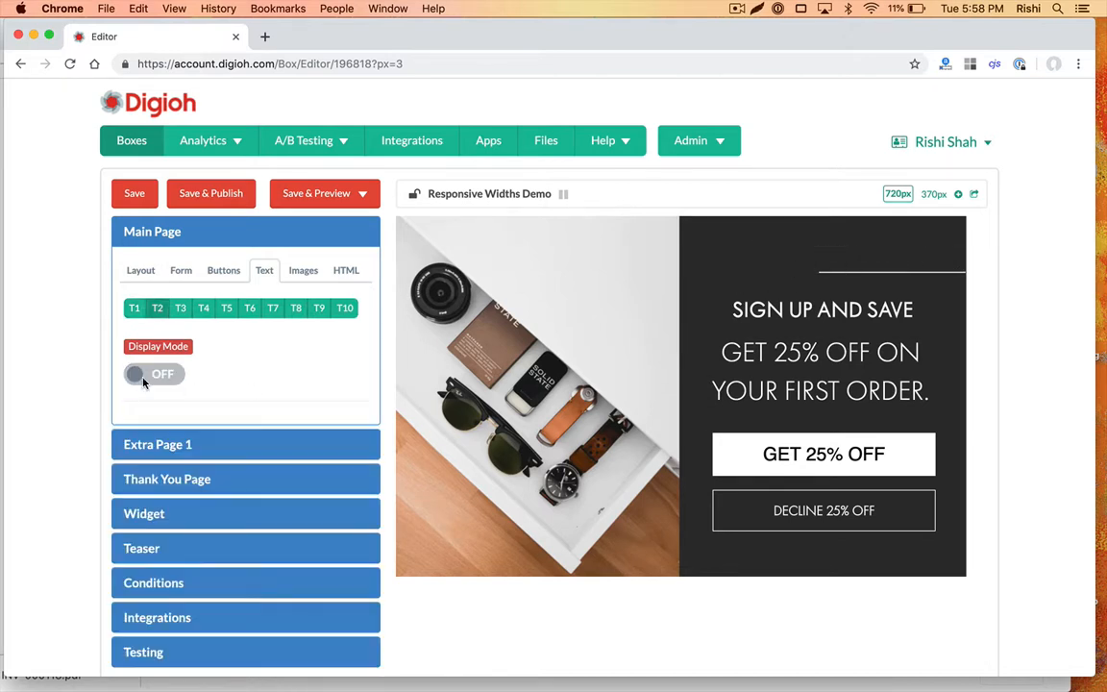
click(807, 246)
click(166, 376)
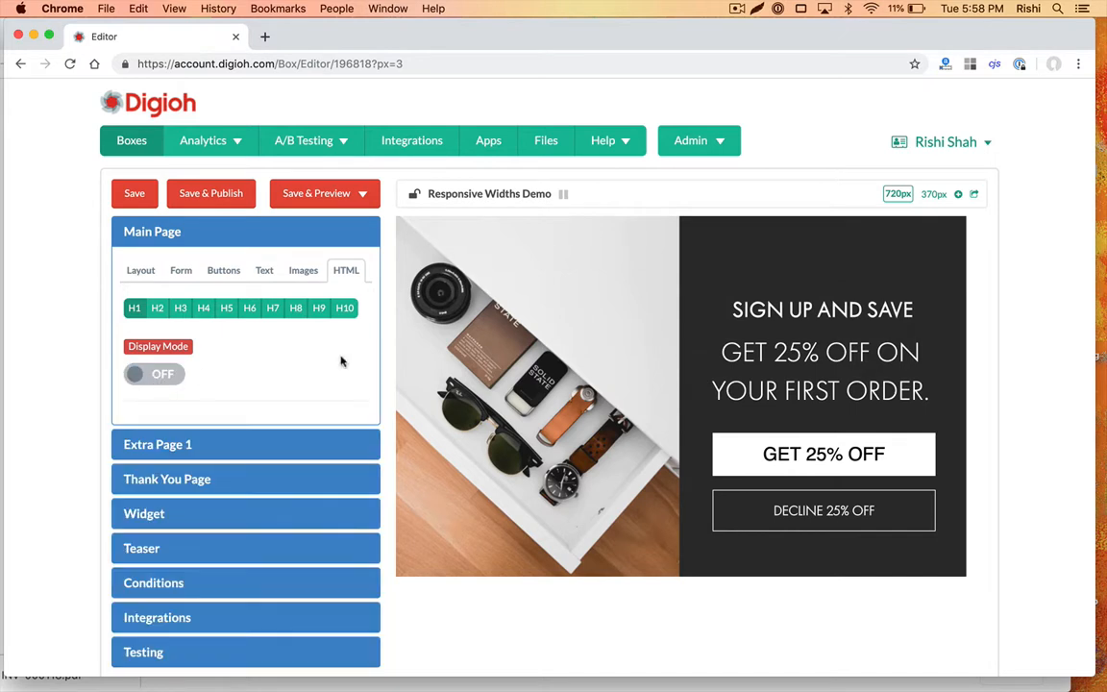
Turn off the background image on the main page of the 720px version, leaving the plain dark background colour
click(822, 309)
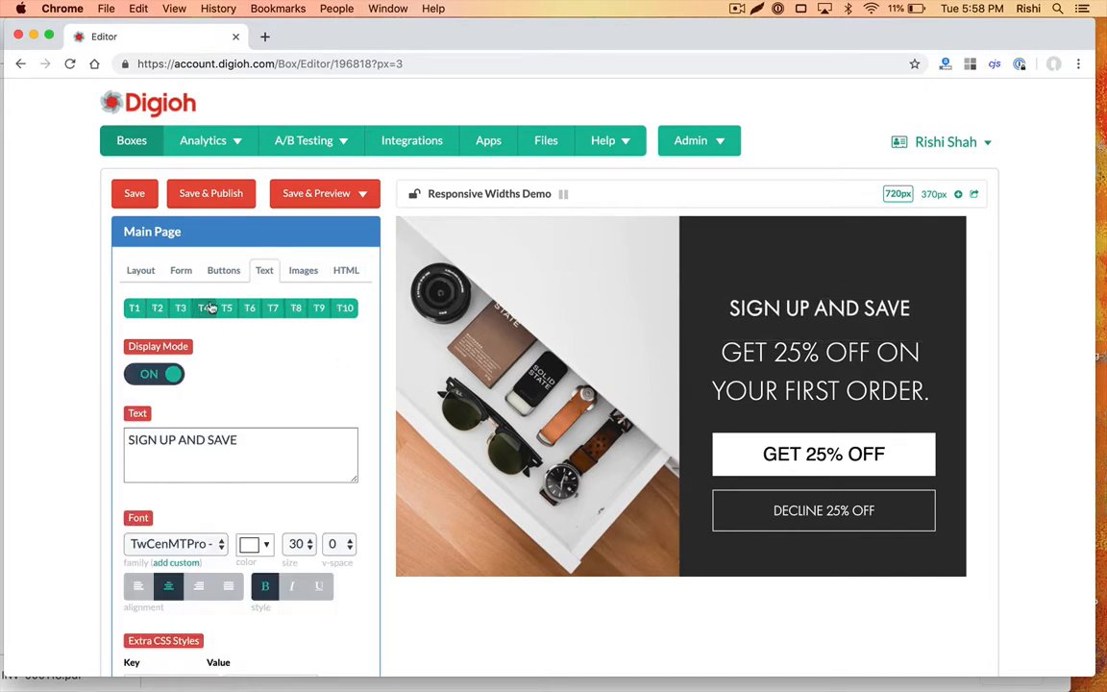
click(142, 272)
click(287, 581)
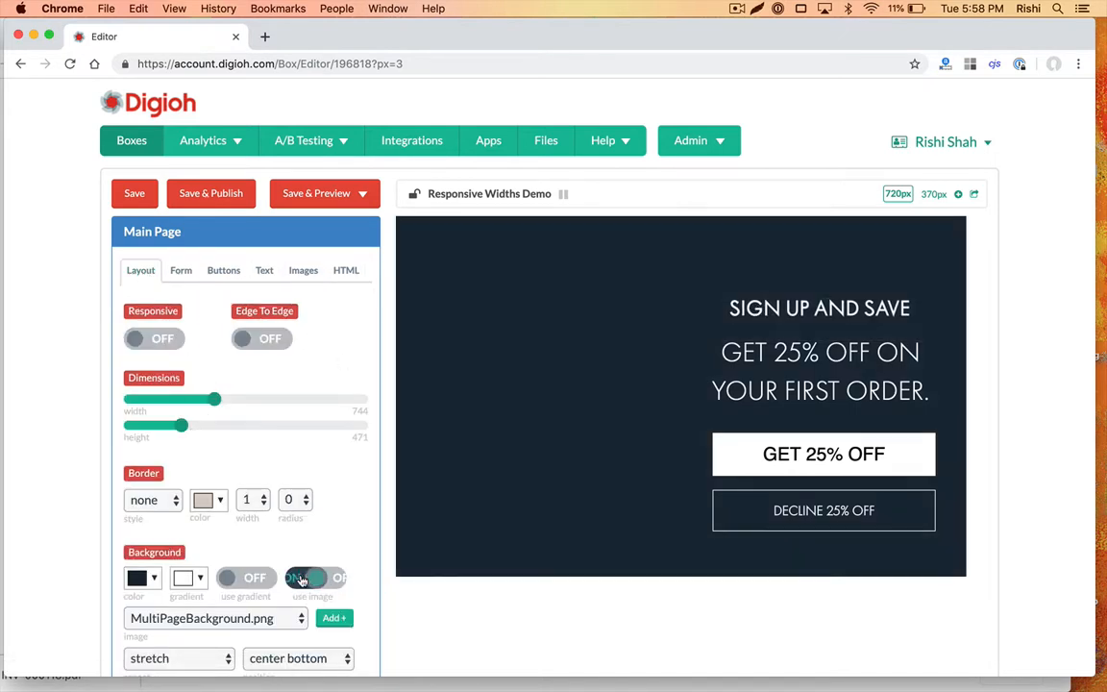
Move the "SIGN UP AND SAVE" and "GET 25% OFF ON YOUR FIRST ORDER." texts and both buttons towards the layout's horizontal centre
click(801, 305)
drag(801, 306, 670, 305)
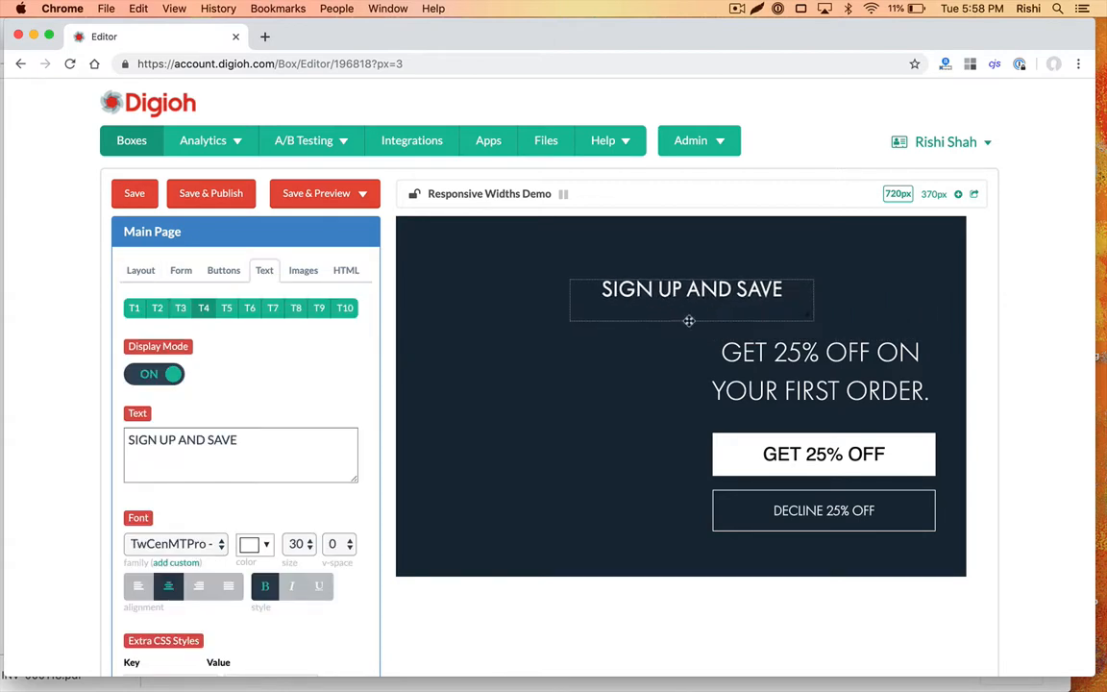
click(754, 352)
drag(755, 352, 635, 335)
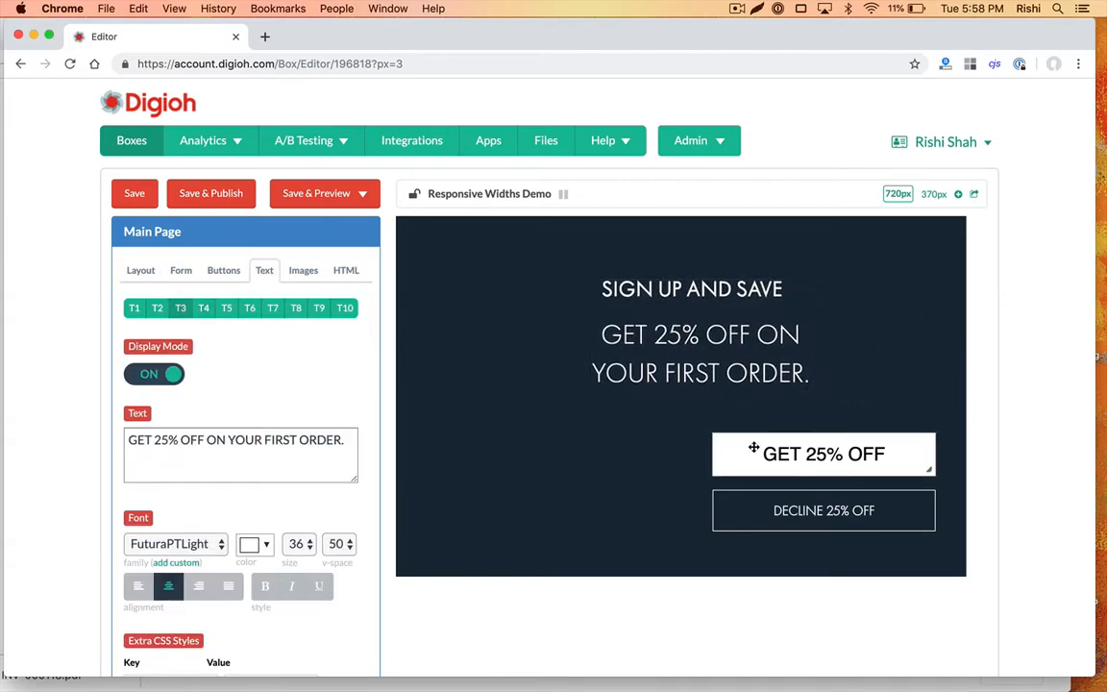
drag(719, 452, 636, 420)
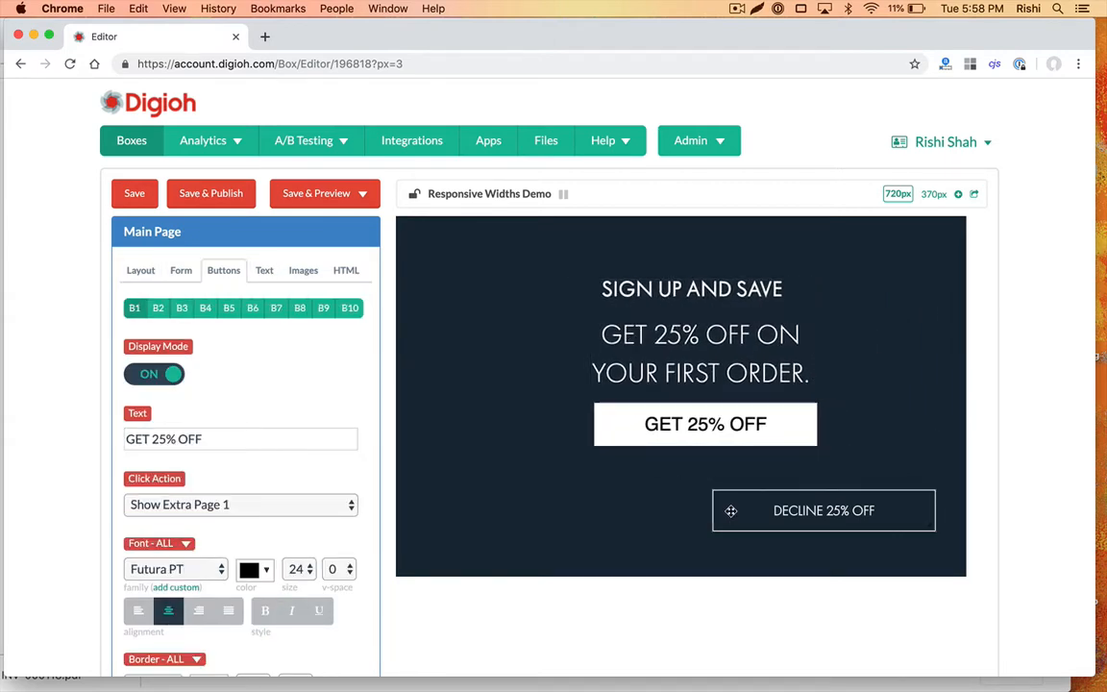
drag(824, 510, 710, 482)
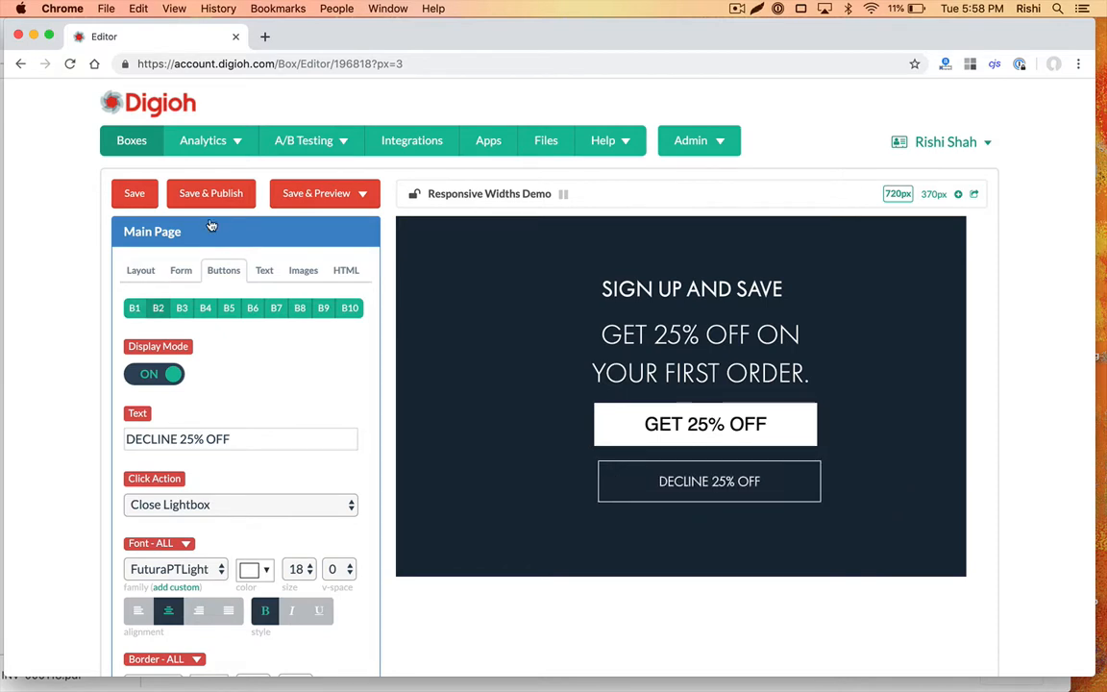
Set the 720px version's width to 700 and shift both texts and both buttons further left to centre them
click(141, 271)
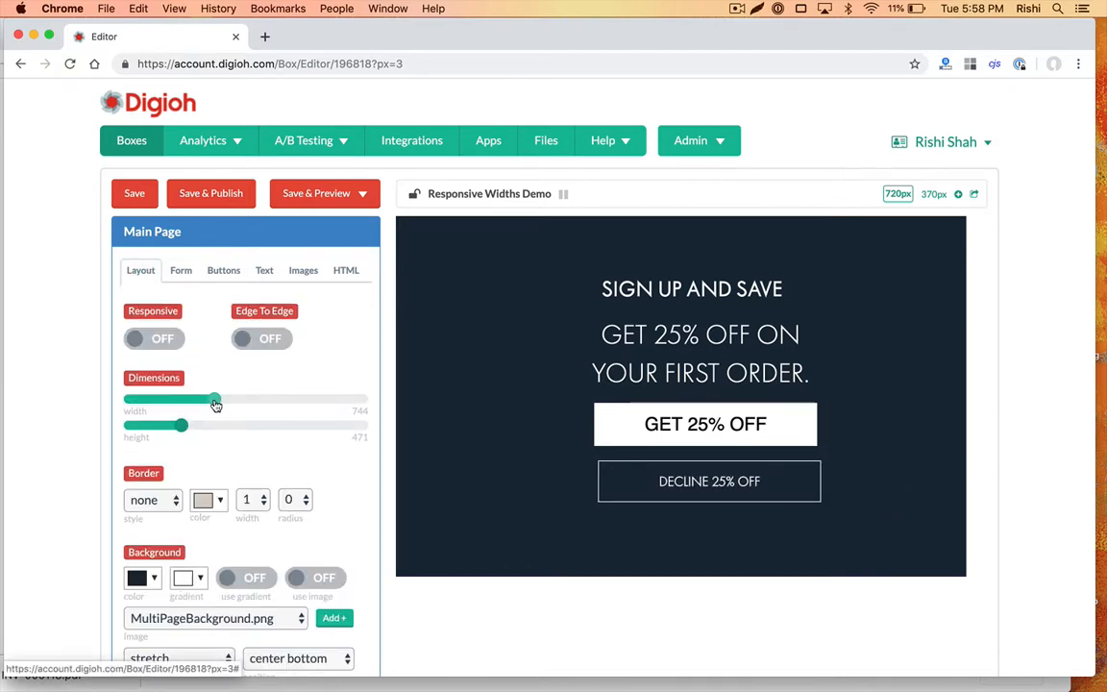
drag(215, 401, 211, 401)
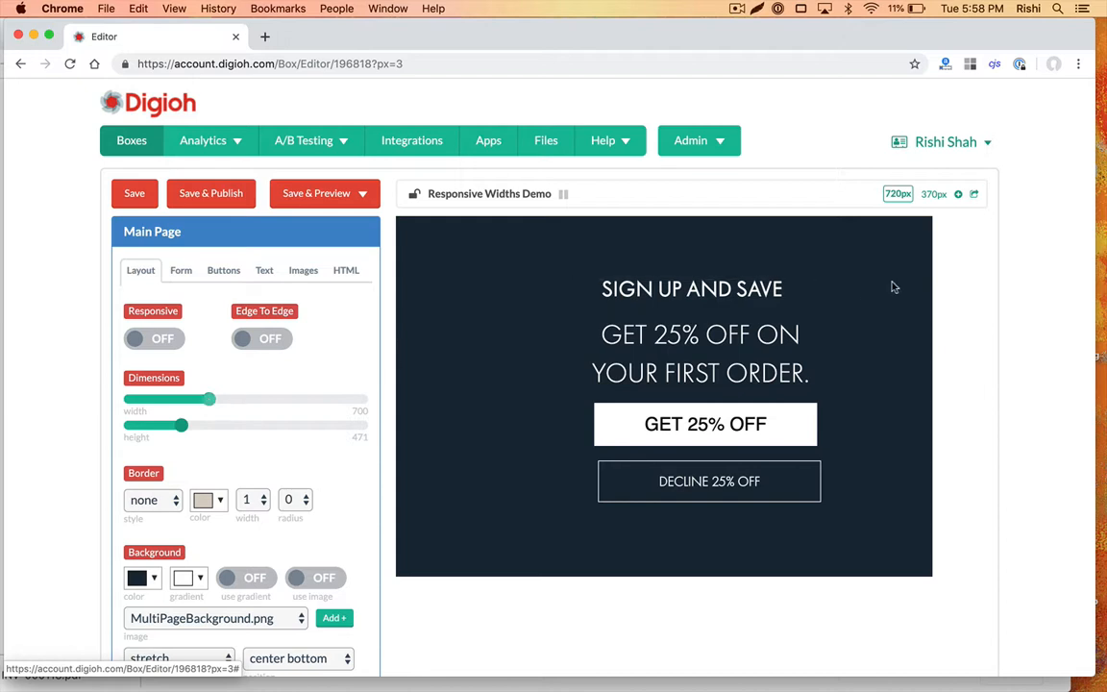
drag(726, 296, 677, 289)
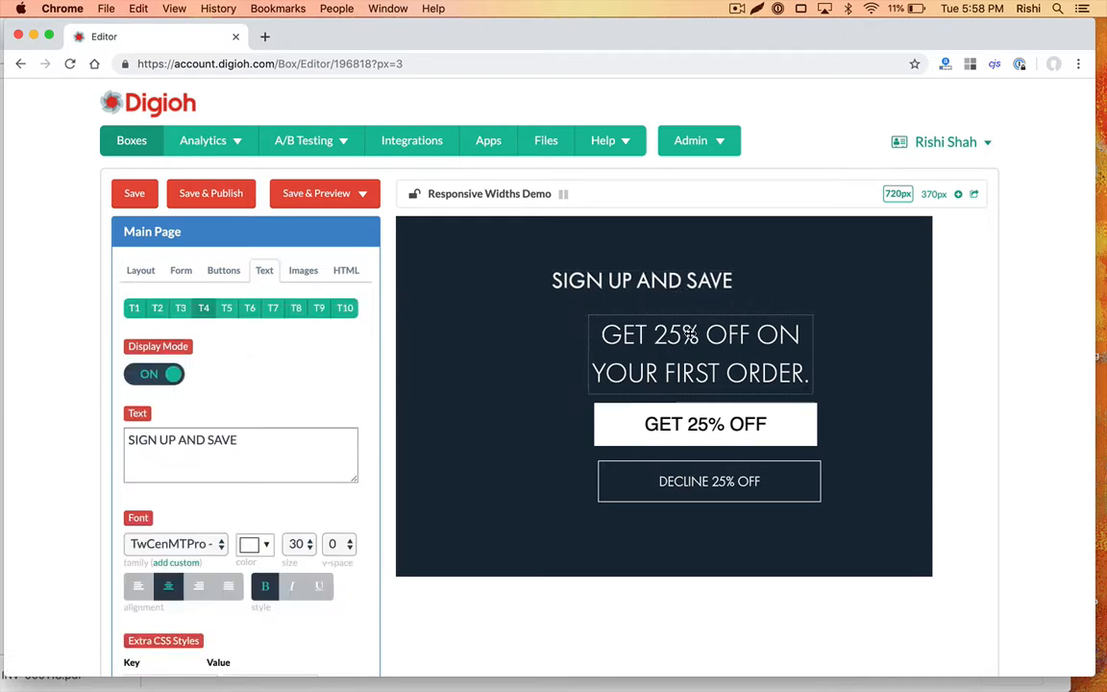
drag(691, 334, 635, 325)
drag(673, 420, 620, 417)
drag(680, 482, 620, 482)
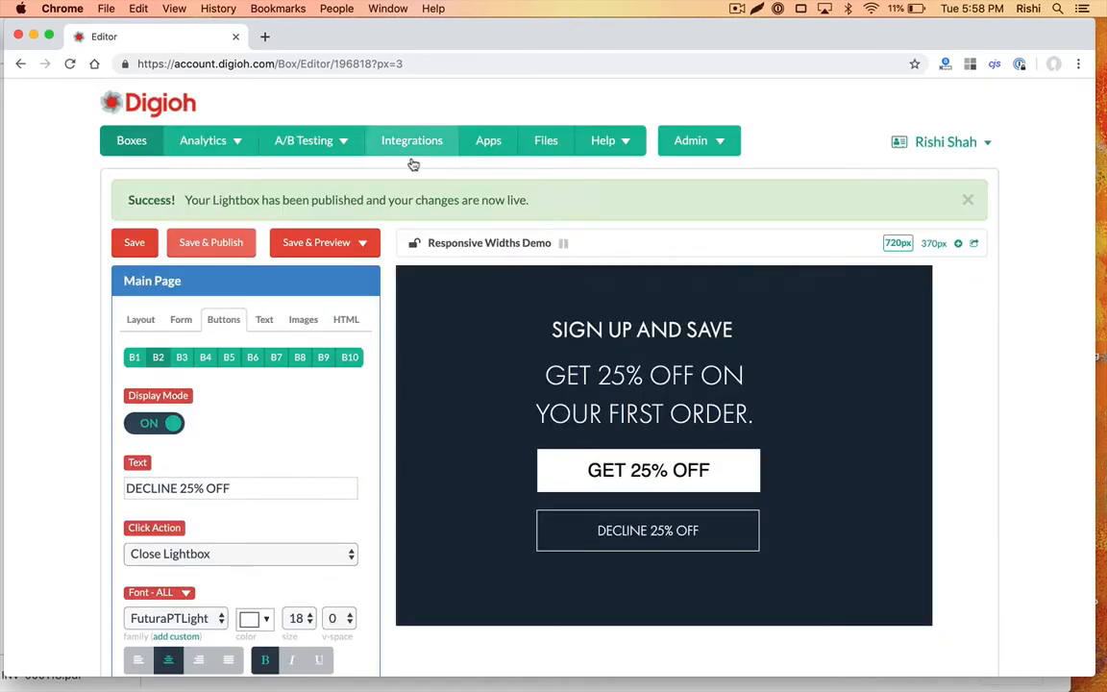
Save and preview the lightbox, and check the original, 720px and 370px layouts by resizing the preview window from wide to narrow
click(329, 243)
click(337, 289)
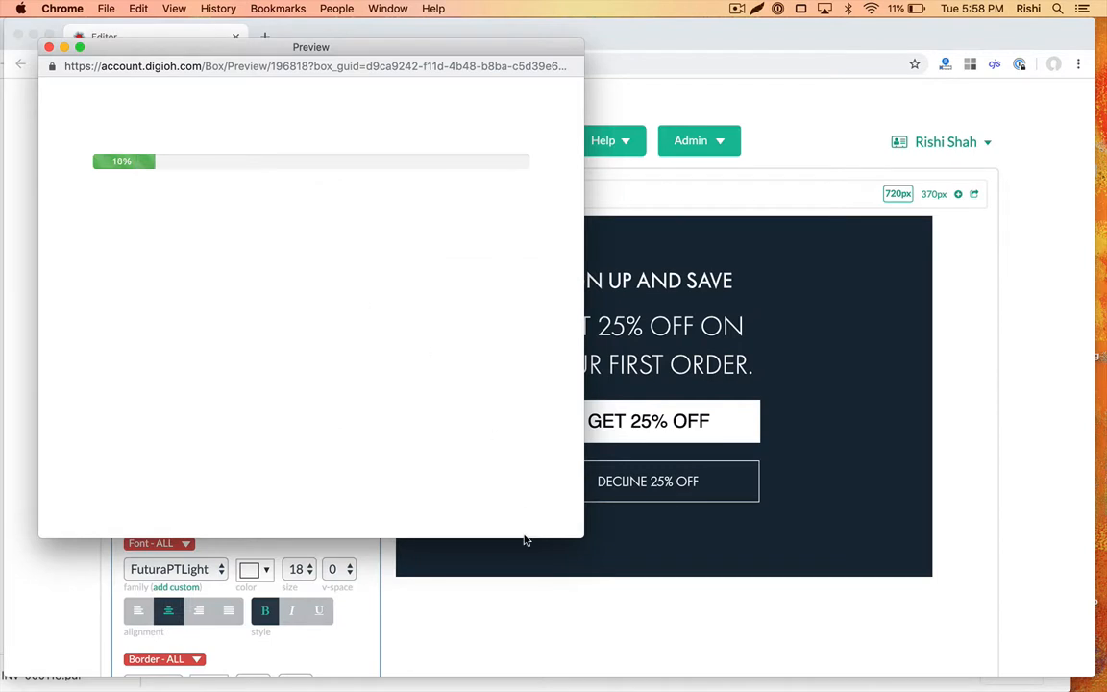
drag(580, 535, 1033, 628)
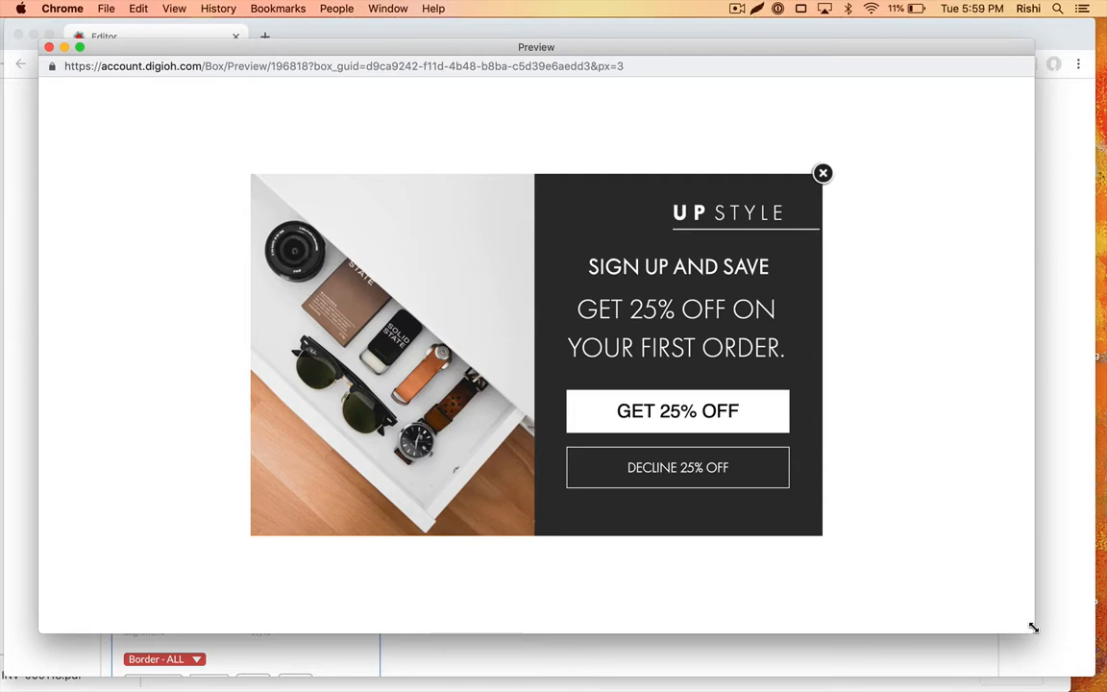
drag(1034, 628, 584, 579)
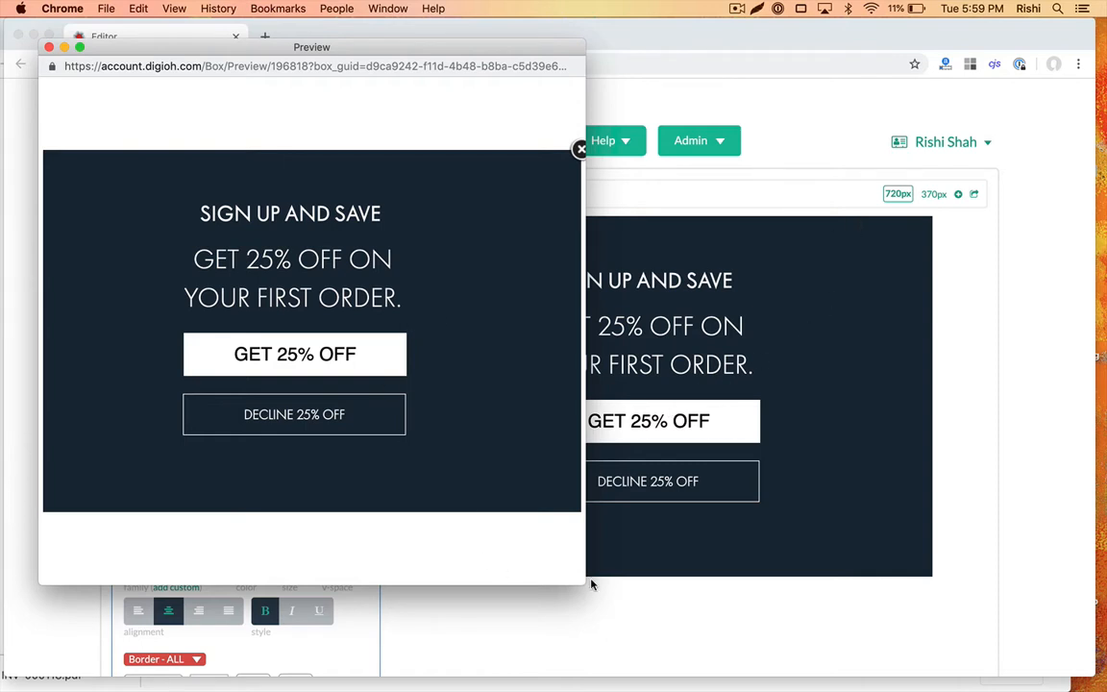
drag(584, 580, 299, 585)
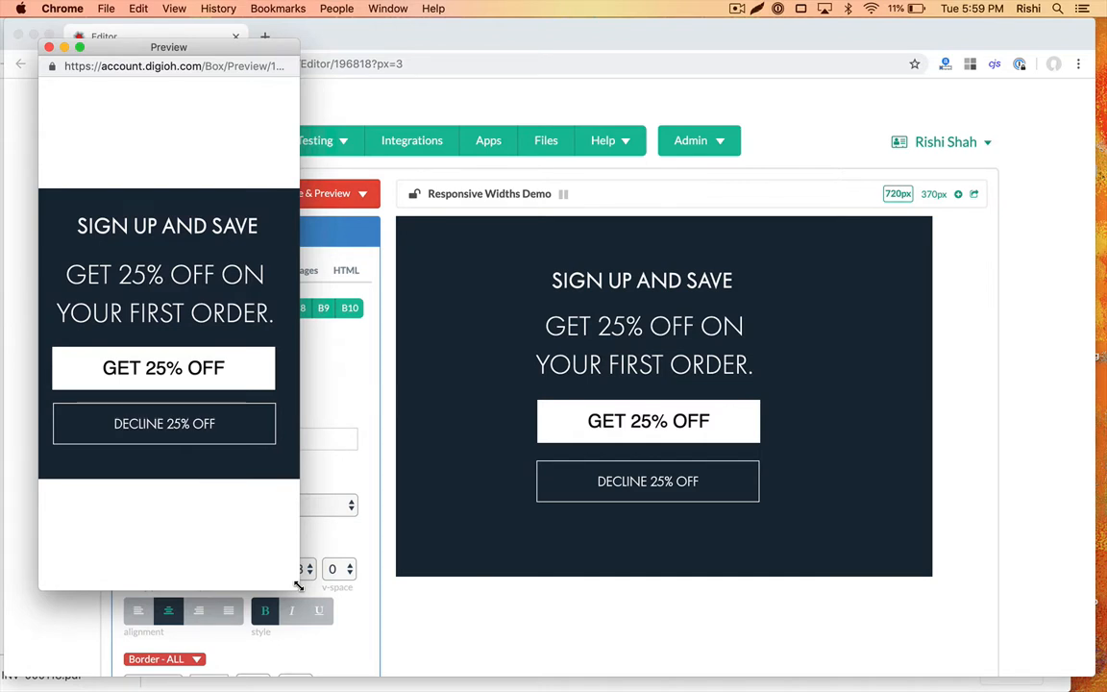